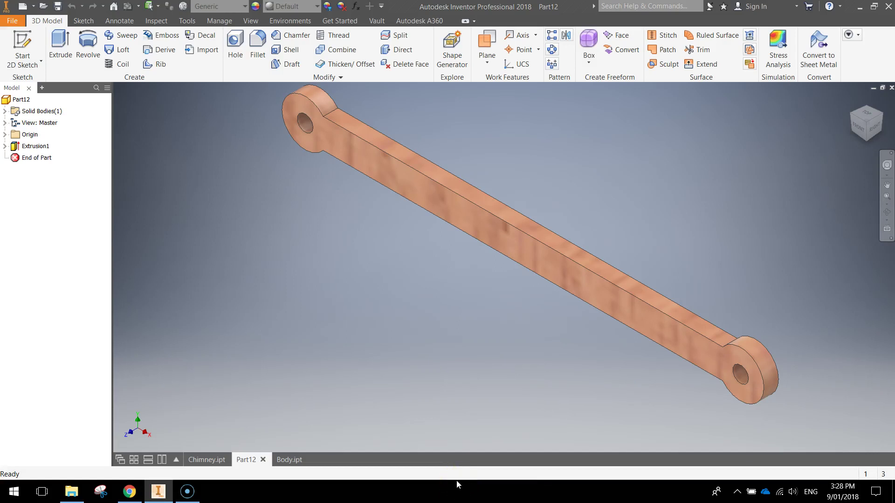
Create Part14 from the Metric Standard (mm).ipt template and open Sketch1 on the XY plane.
middle_click_drag(444, 354, 420, 357)
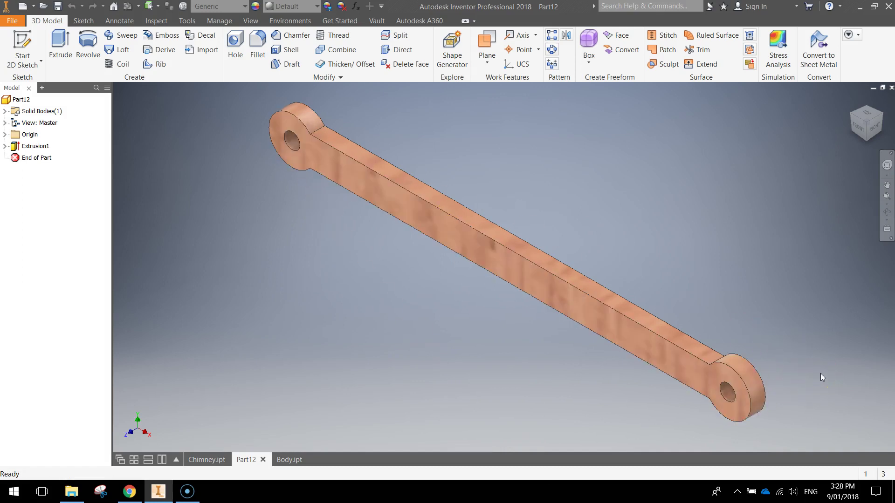
mouse_move(783, 363)
middle_mouse_down("shift")
mouse_move(799, 383)
mouse_move(669, 369)
mouse_move(609, 380)
mouse_move(734, 369)
mouse_move(821, 376)
middle_mouse_up("shift")
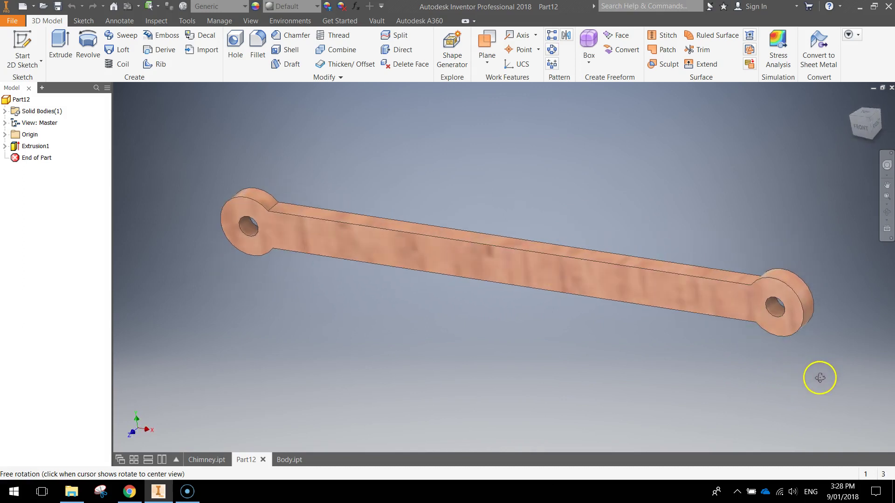
left_click(12, 21)
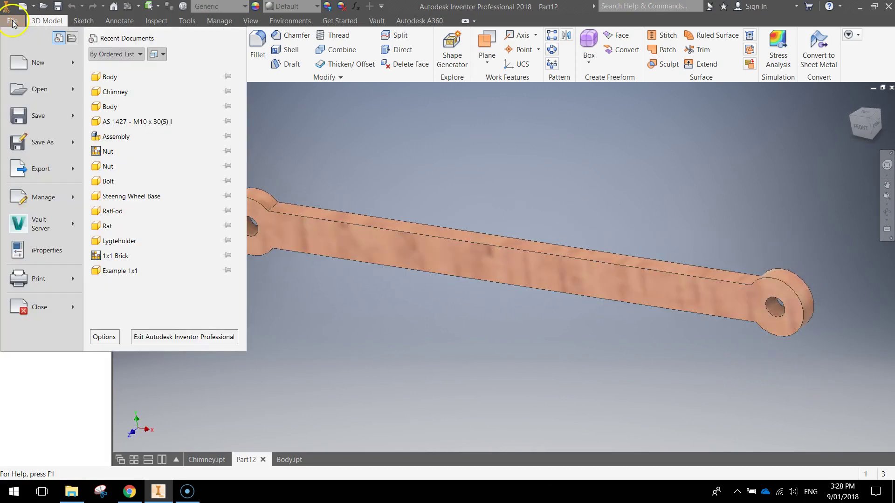
left_click(30, 68)
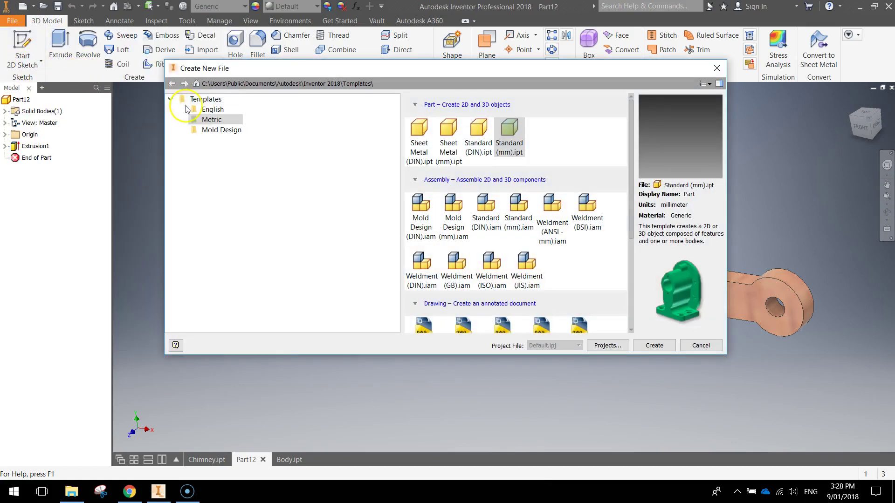
left_click(510, 135)
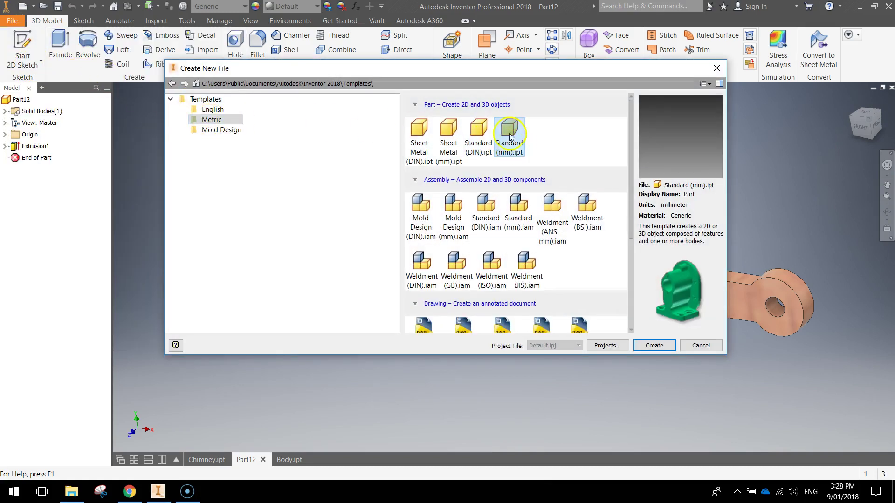
double_click(511, 139)
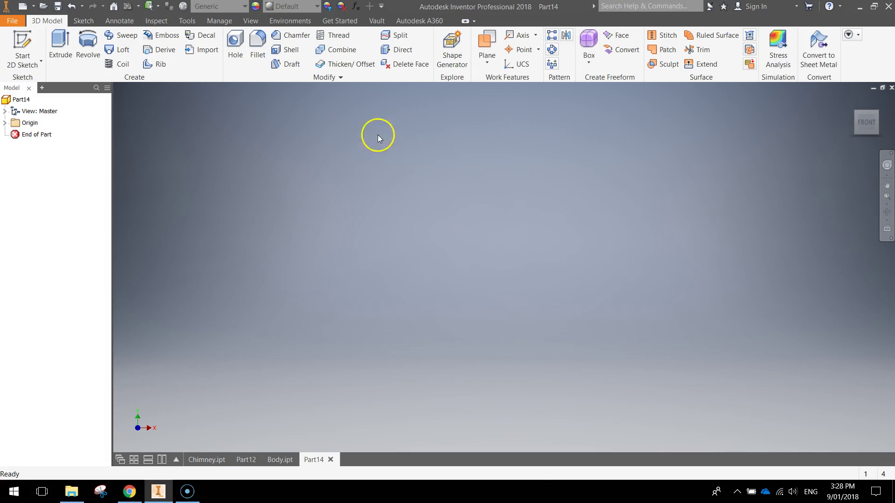
left_click(22, 42)
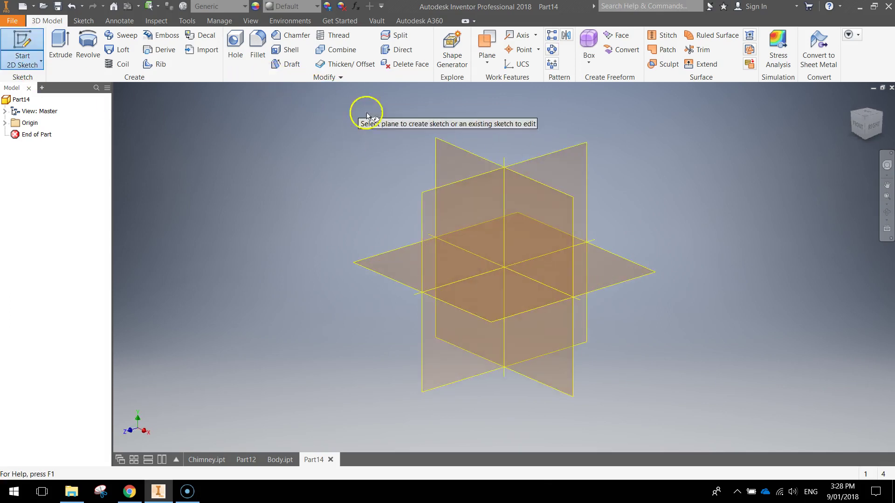
left_click(449, 156)
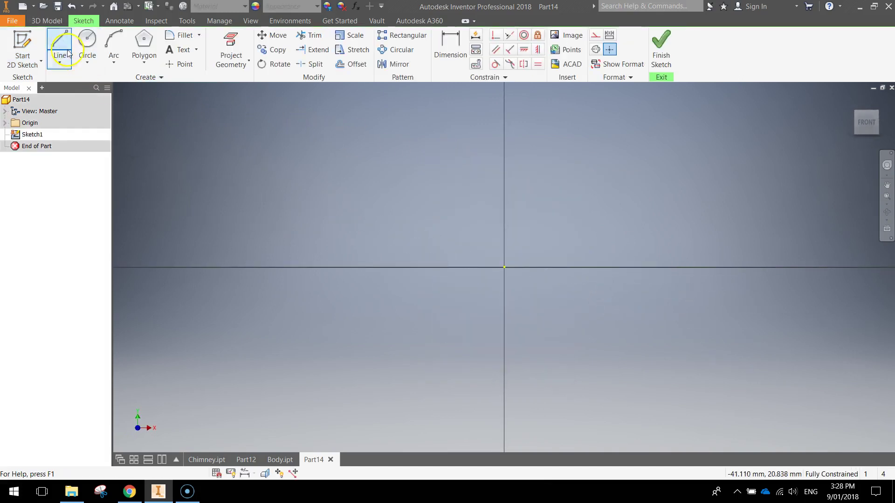
Draw an 89 mm horizontal construction line starting at coordinate 0 in Sketch1.
left_click(57, 40)
middle_click_drag(457, 192, 420, 292)
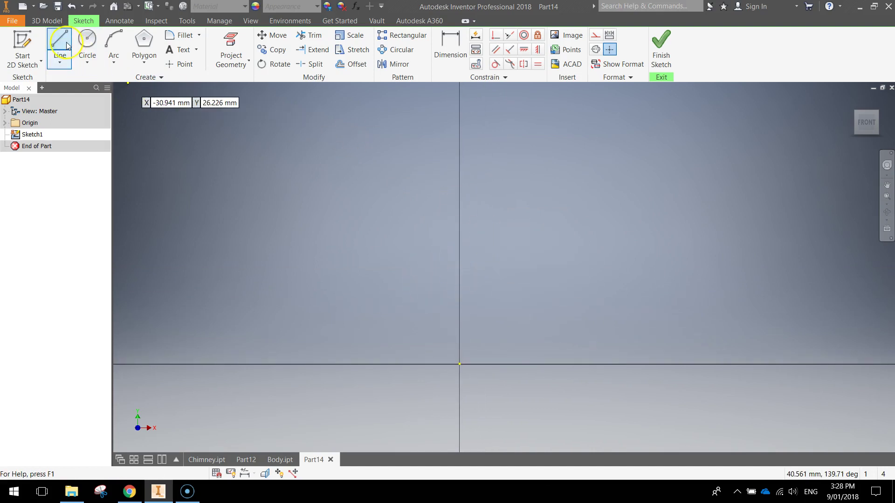
left_click(597, 37)
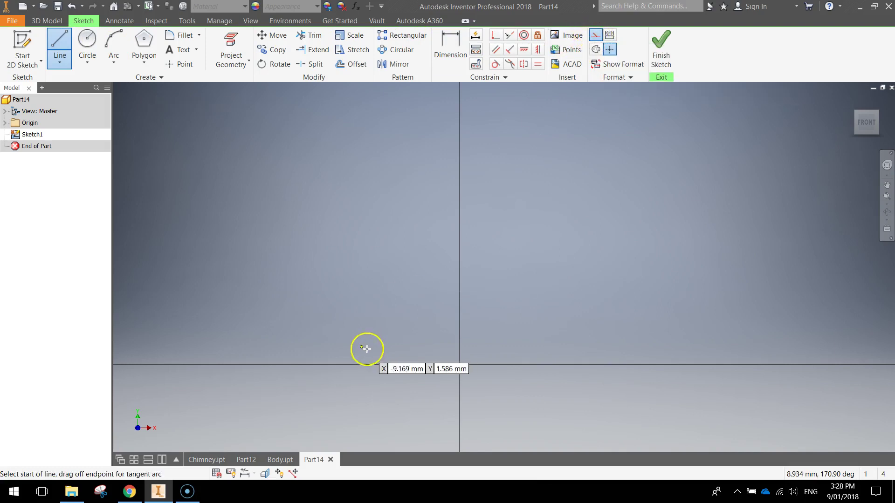
type("0")
key("Tab")
type("0")
key("Return")
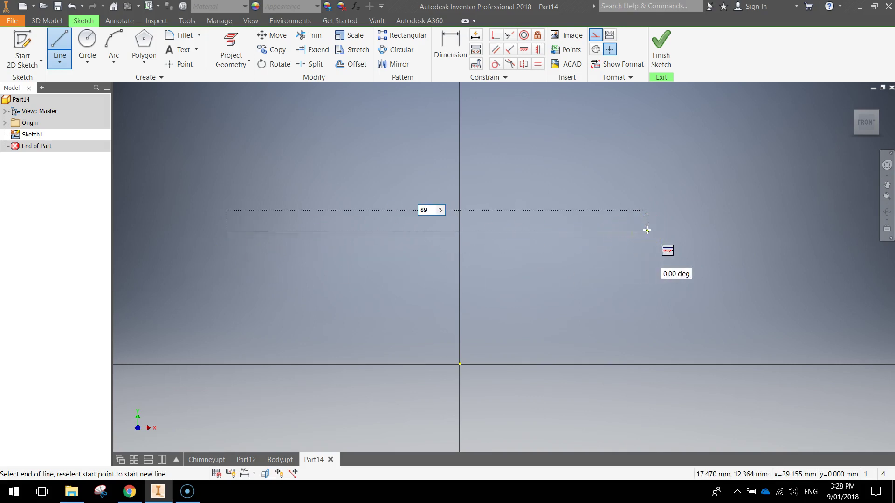
type("89")
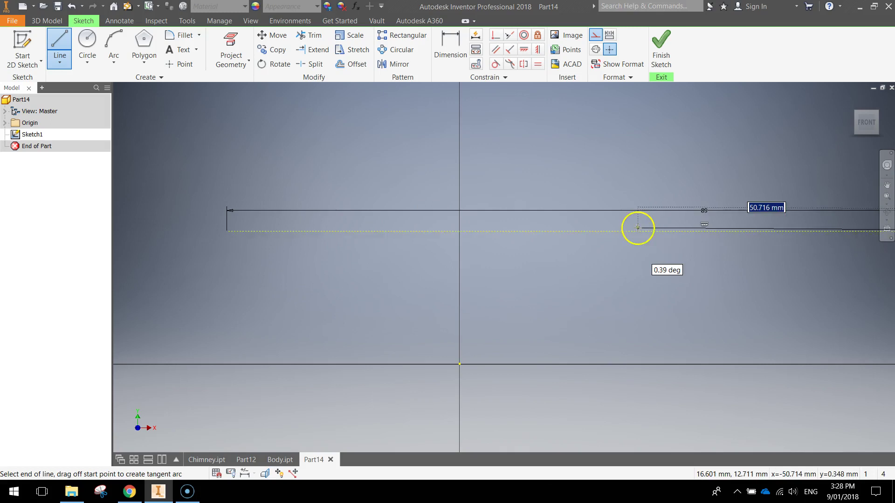
middle_click_drag(635, 230, 513, 276)
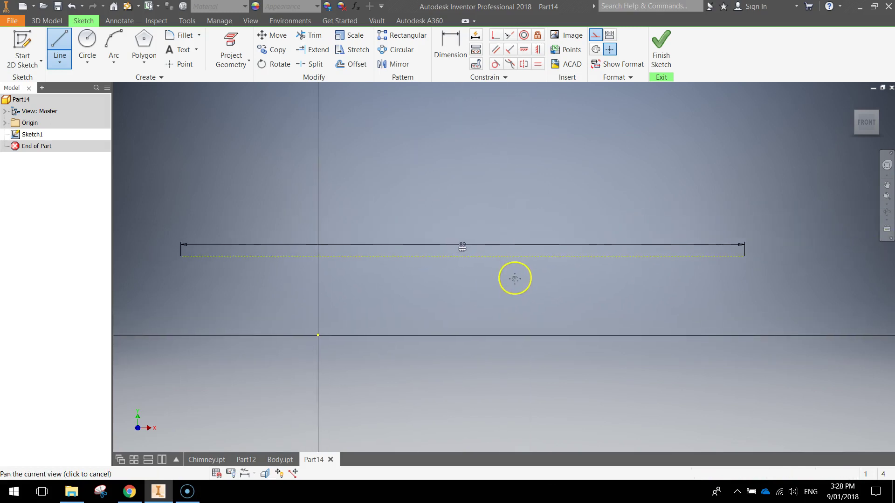
key("Return")
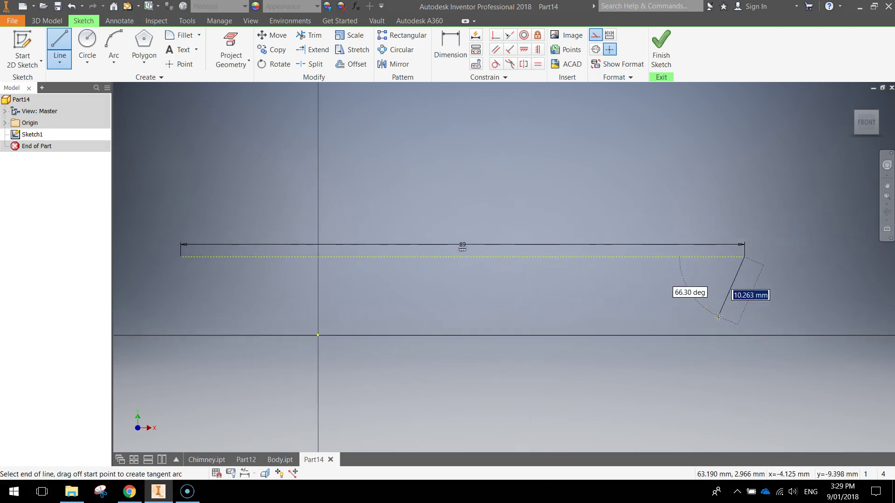
key("Escape")
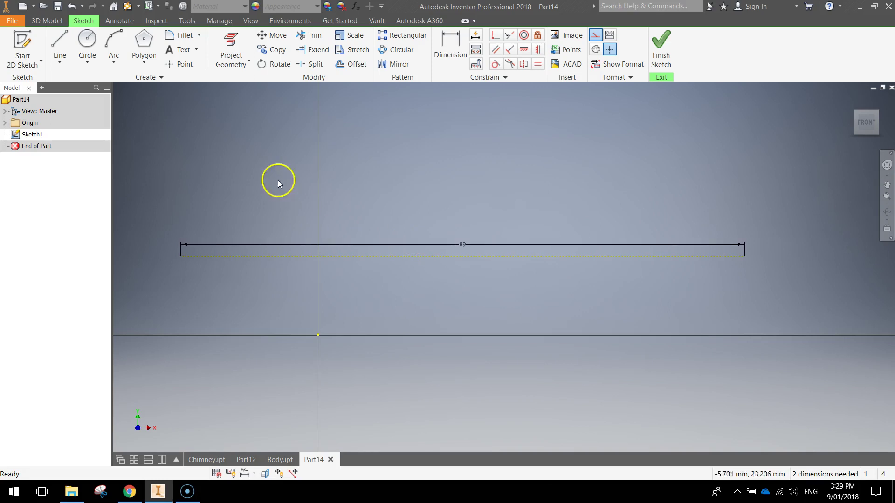
Draw a 9.5 mm circle with a concentric 3.25 mm circle at the line's left end.
left_click(91, 44)
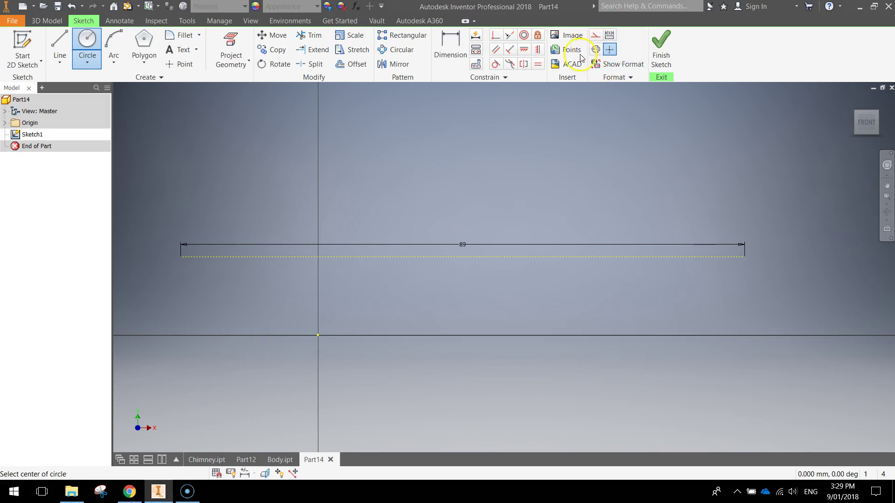
scroll(182, 236, "down", 3)
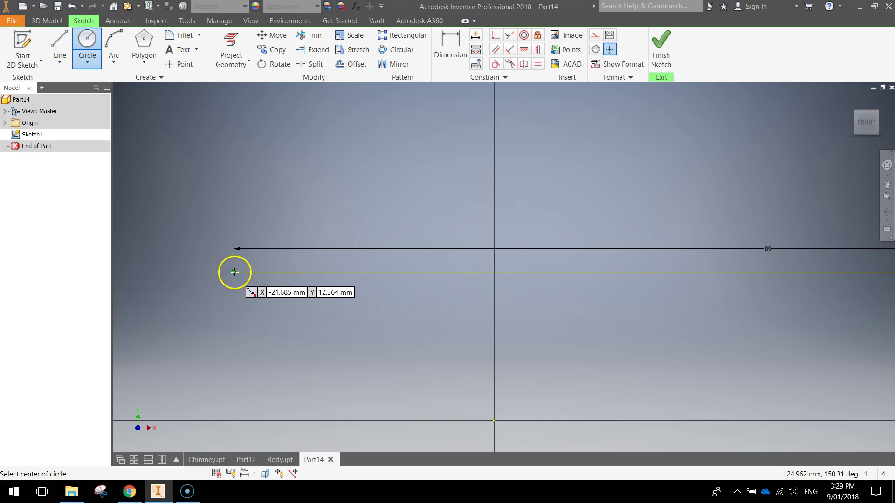
left_click(235, 272)
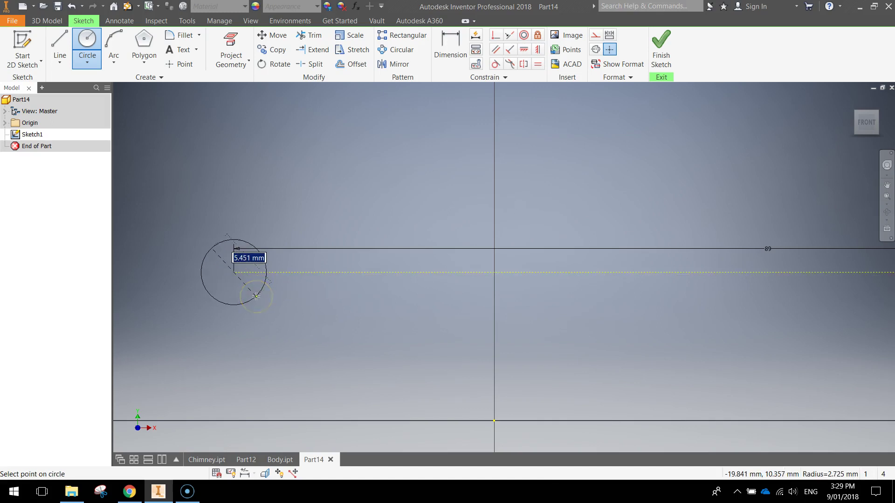
type("9.5")
key("Return")
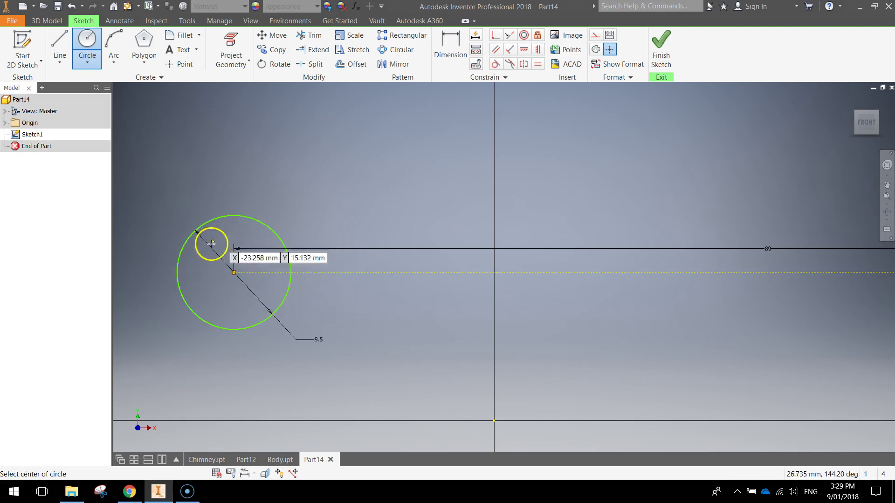
left_click(232, 272)
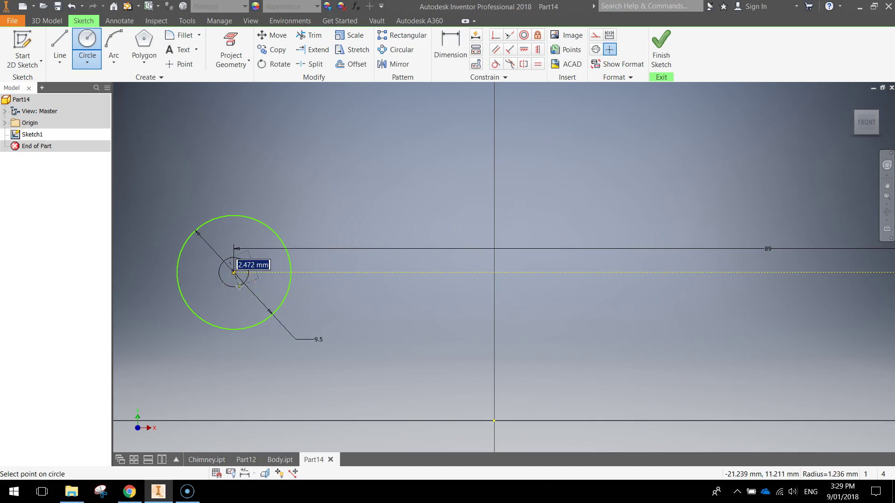
key("Return")
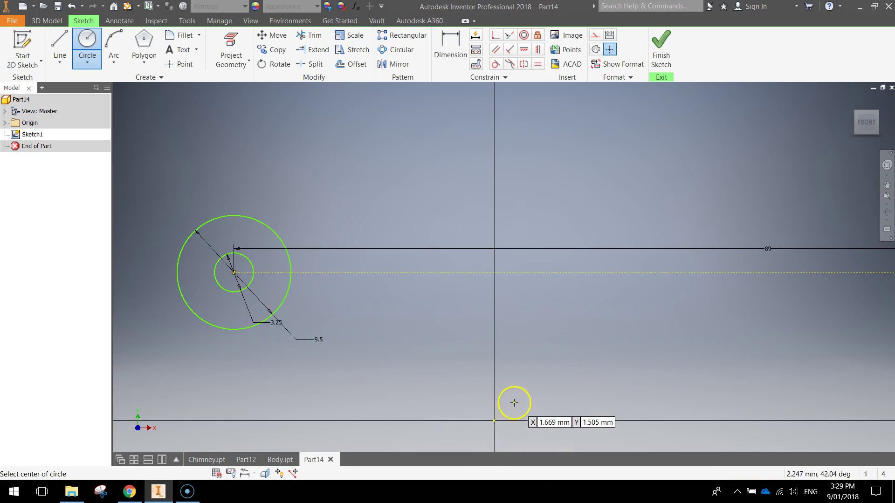
Add matching 9.5 mm and 3.25 mm concentric circles at the line's right end.
scroll(515, 403, "down", 3)
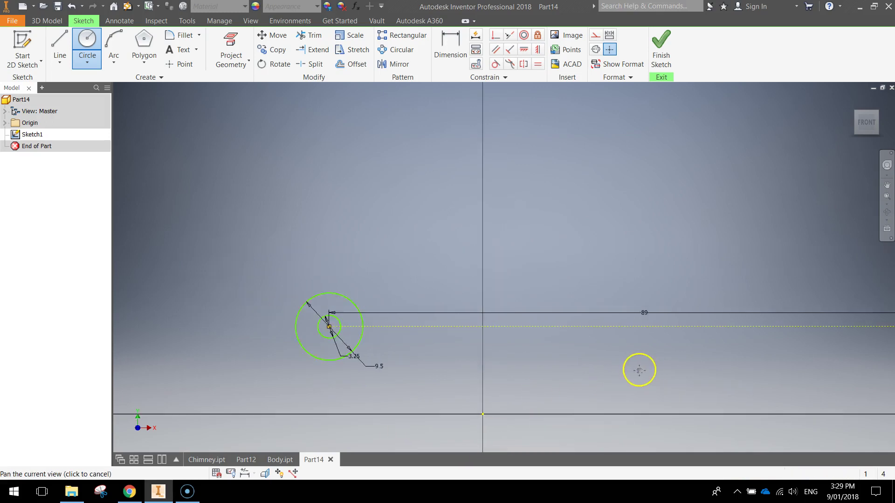
middle_click_drag(639, 370, 354, 373)
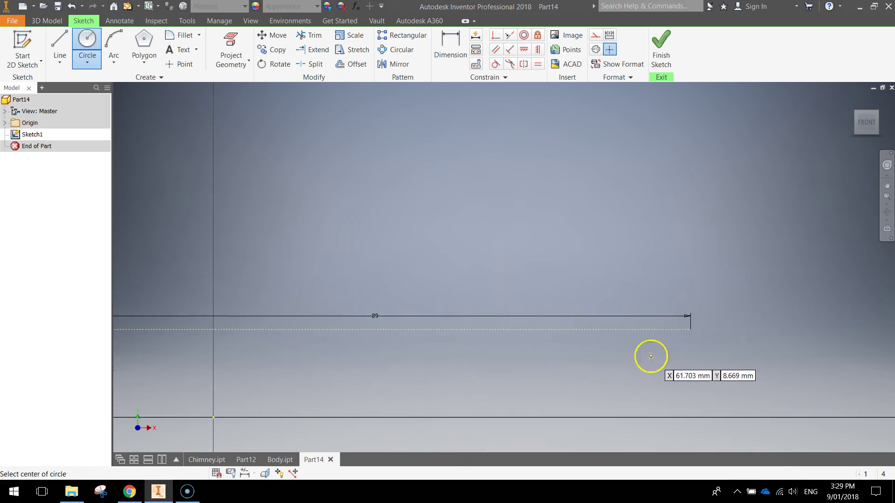
left_click(691, 329)
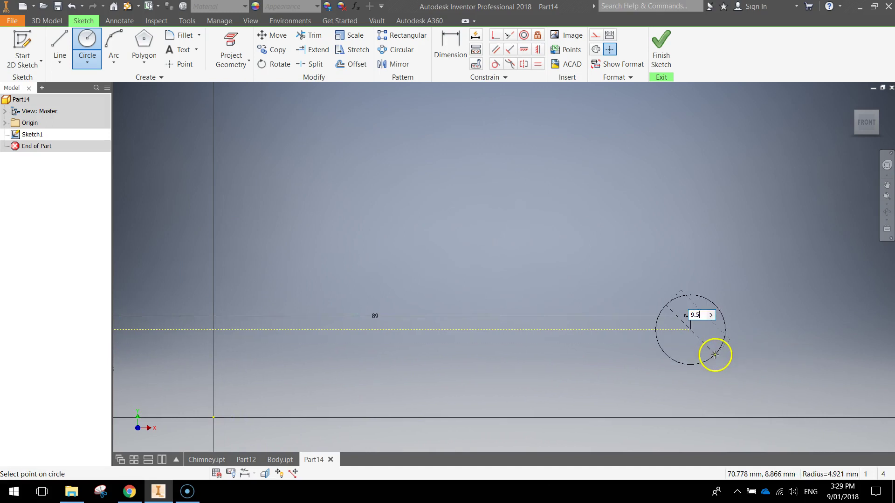
key("Return")
left_click(691, 330)
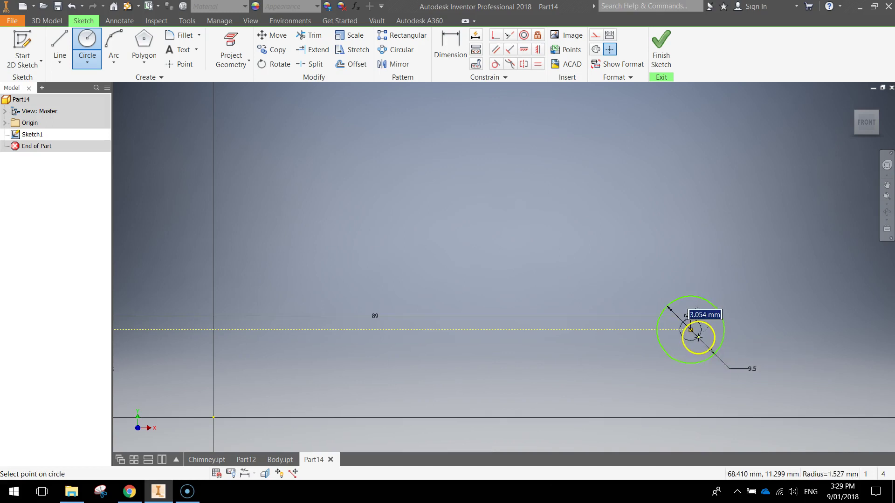
type("3.25")
key("Return")
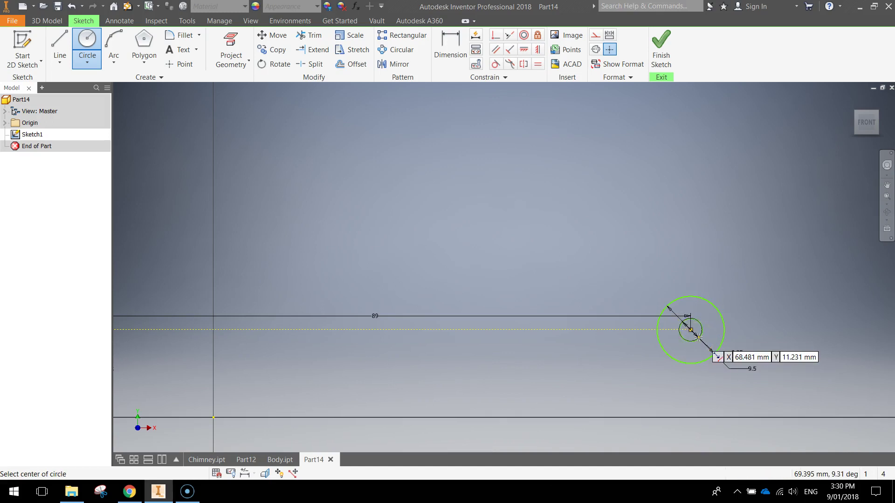
scroll(574, 326, "up", 2)
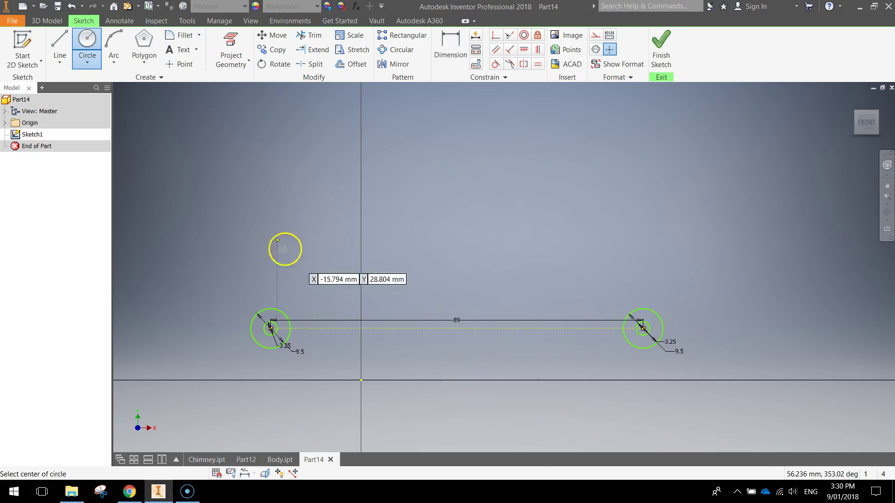
Draw a 79.5 mm line from the left 9.5 mm circle's edge to the right one's.
left_click(70, 55)
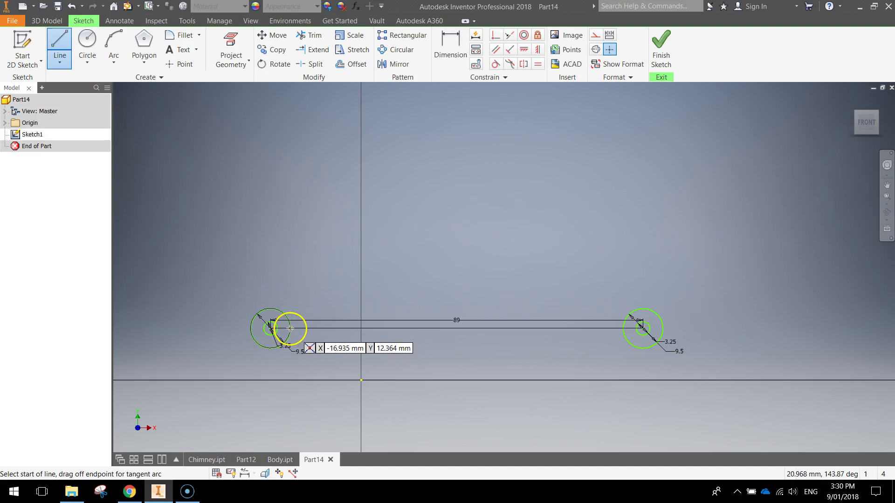
scroll(290, 328, "down", 2)
scroll(290, 329, "up", 5)
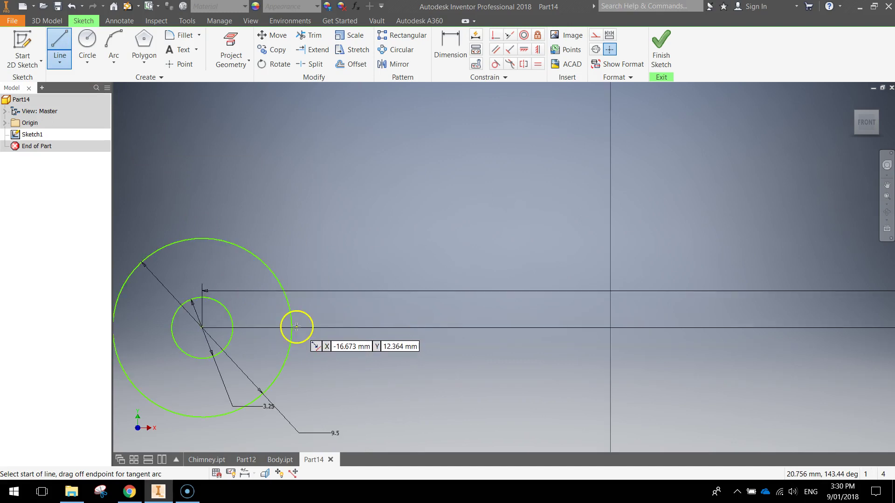
left_click(292, 328)
scroll(524, 330, "down", 3)
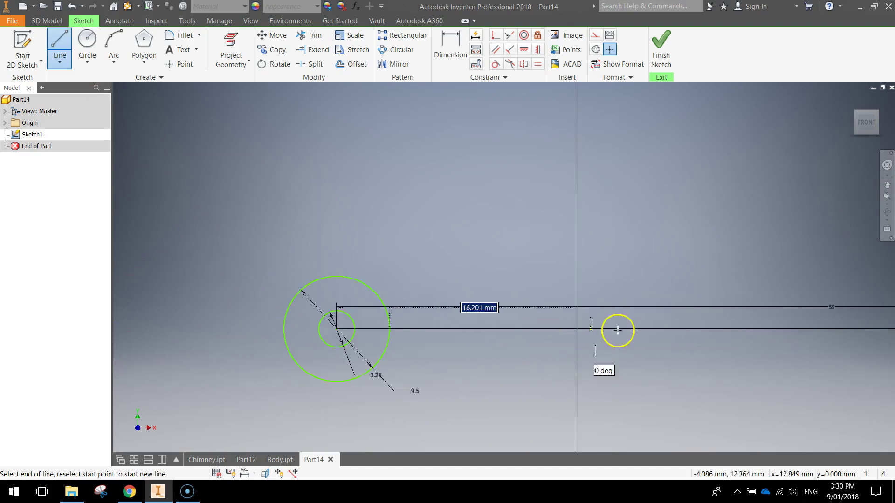
middle_click_drag(616, 329, 280, 345)
middle_click_drag(843, 342, 601, 366)
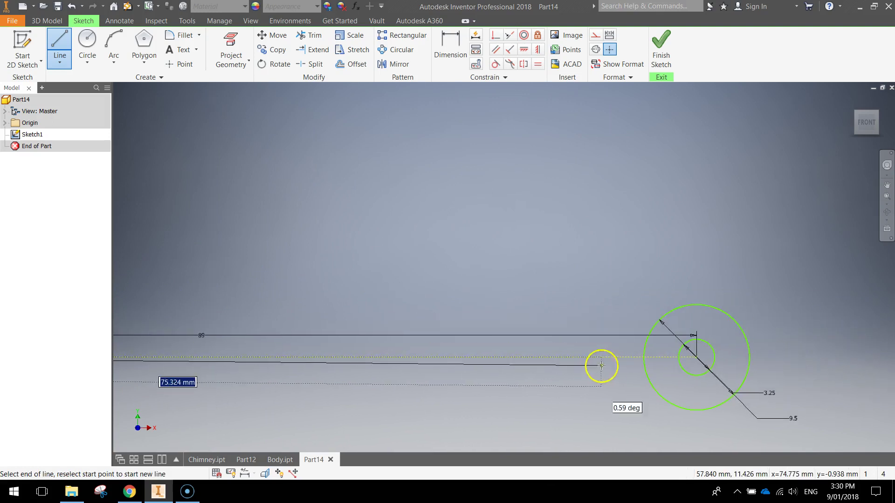
left_click(644, 356)
scroll(653, 362, "down", 2)
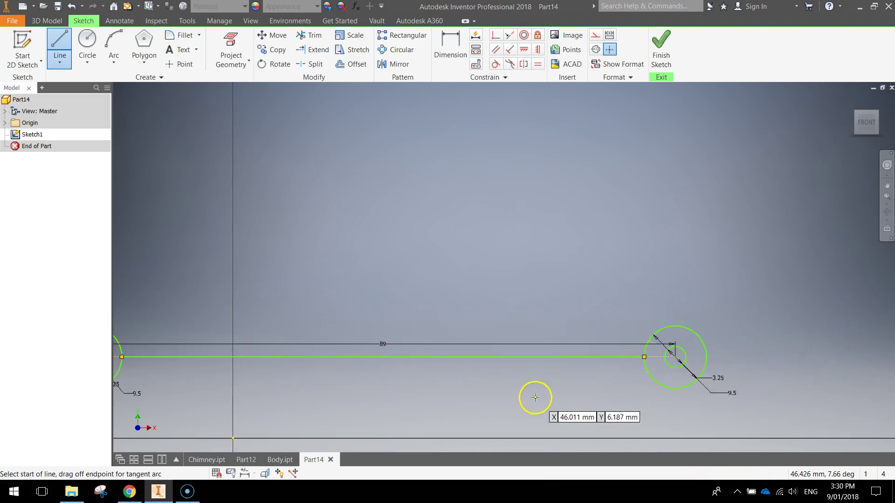
middle_click_drag(536, 396, 586, 366)
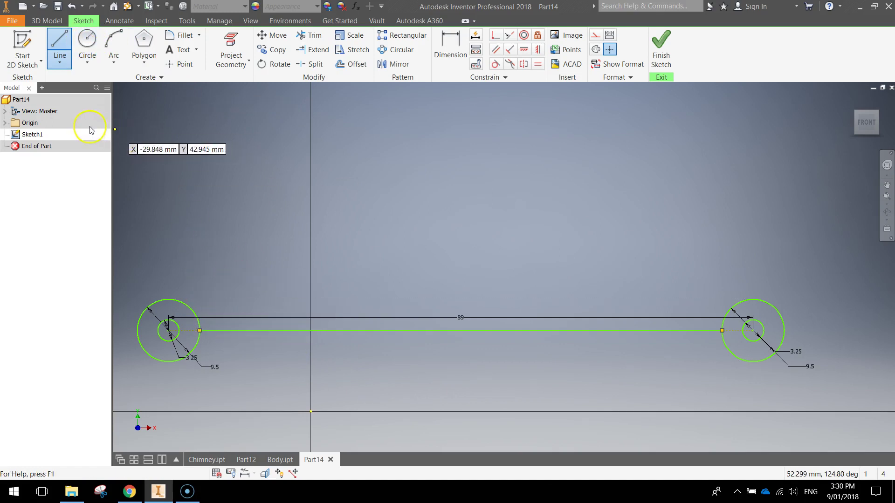
Offset the 79.5 mm bridging line twice, placing one parallel copy above and one below.
key("Escape")
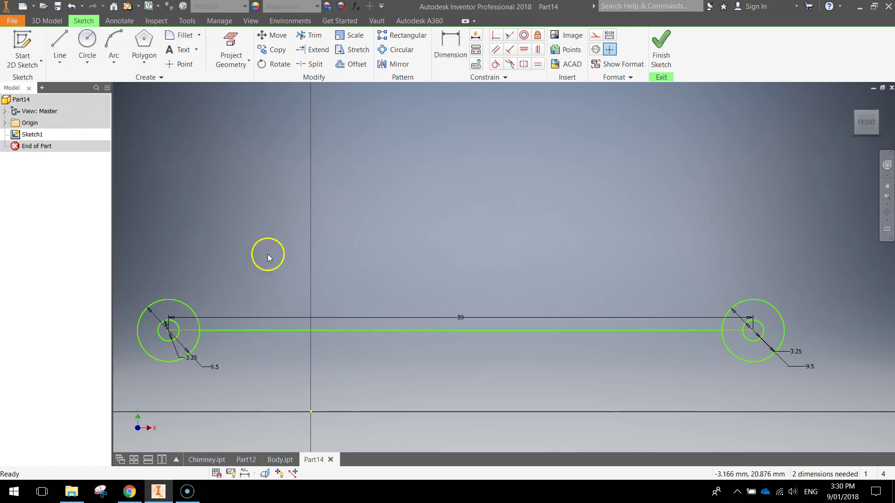
left_click(298, 330)
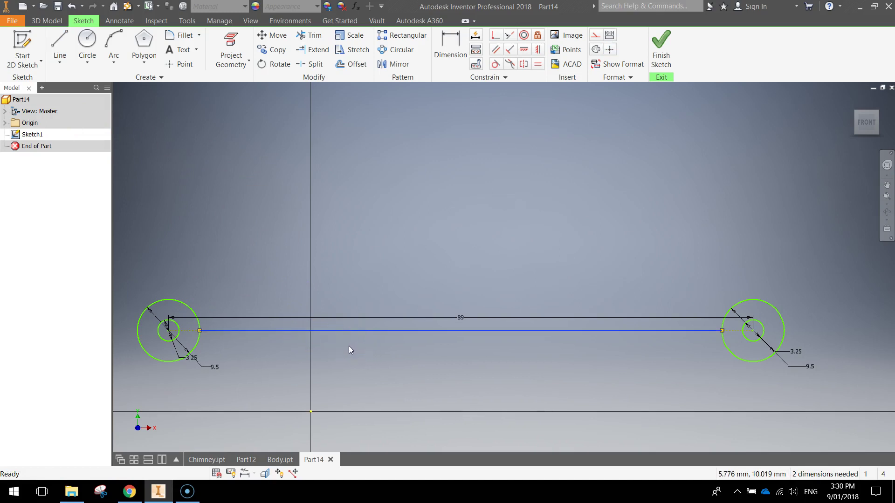
left_click(330, 303)
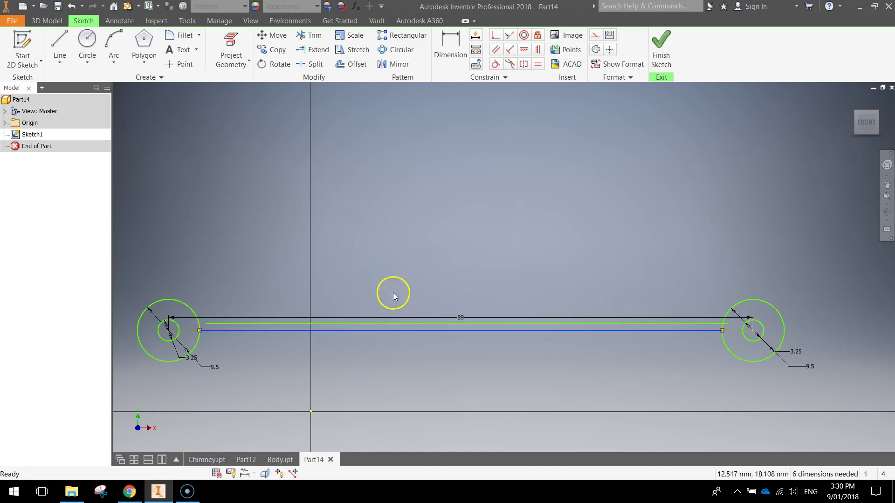
left_click_drag(394, 293, 413, 310)
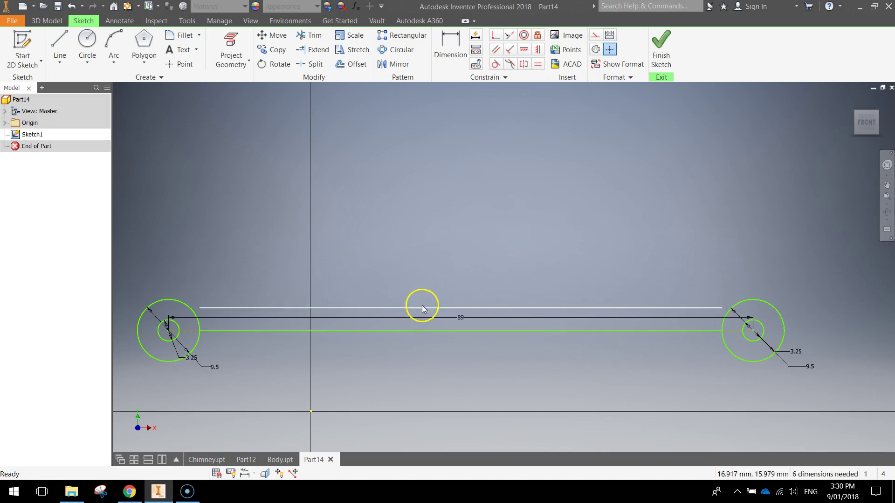
left_click(407, 308)
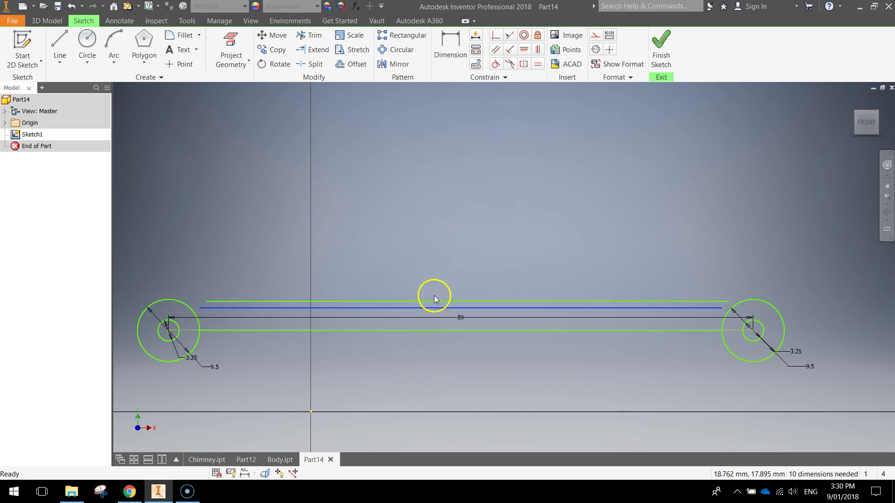
left_click_drag(436, 305, 437, 349)
left_click(441, 350)
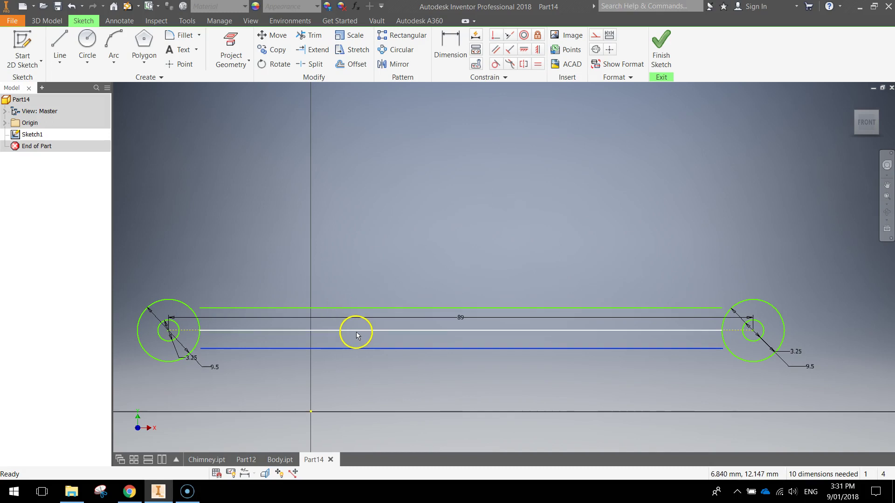
Dimension the top and bottom lines 3 mm each from the centre line.
left_click(446, 46)
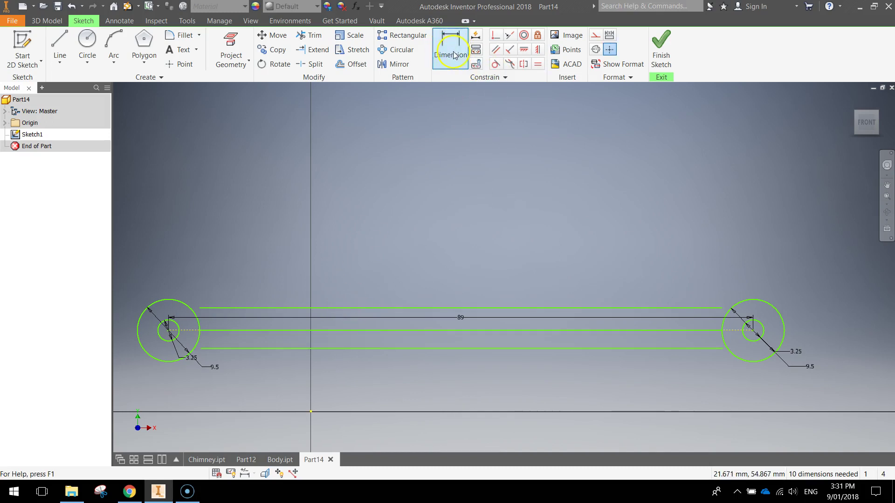
left_click(386, 309)
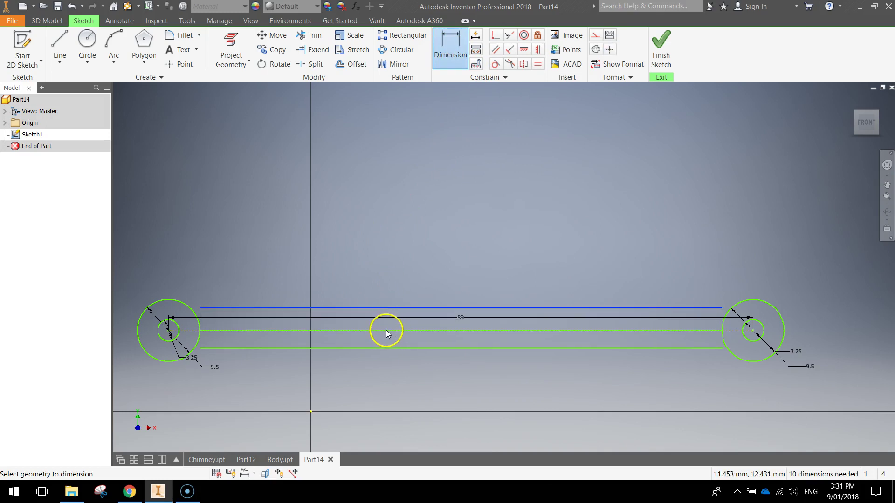
left_click(386, 330)
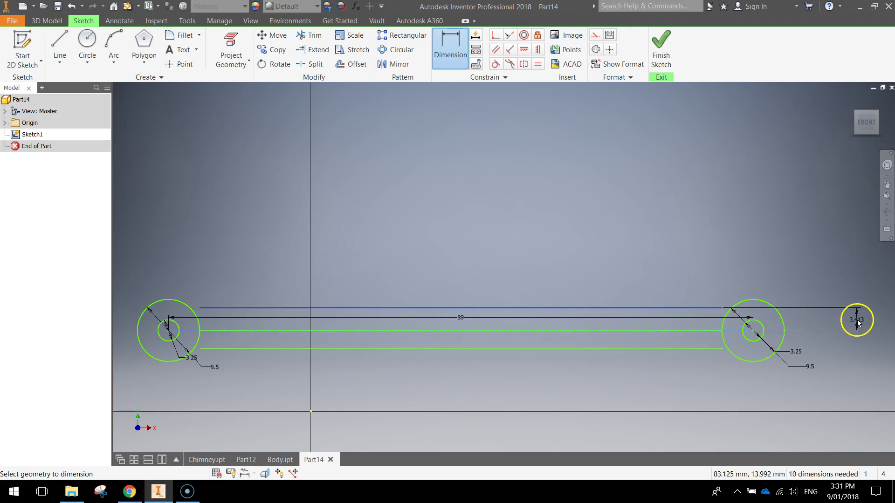
left_click(857, 320)
type("3")
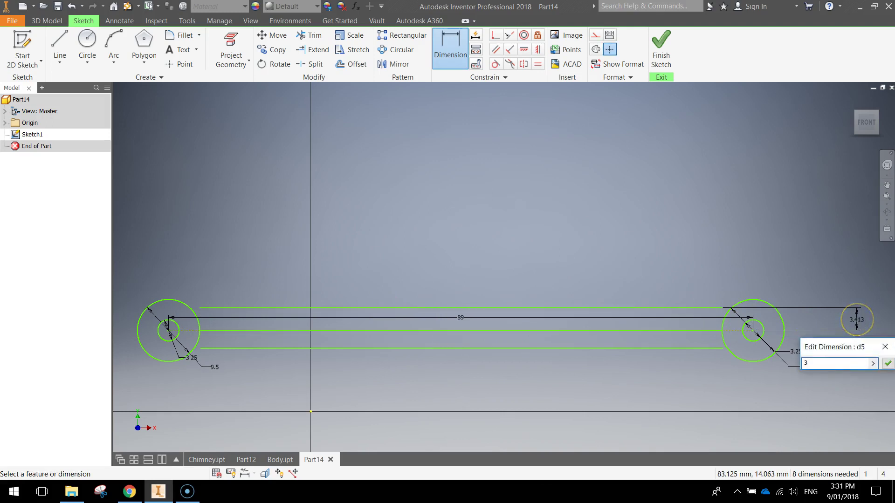
key("Return")
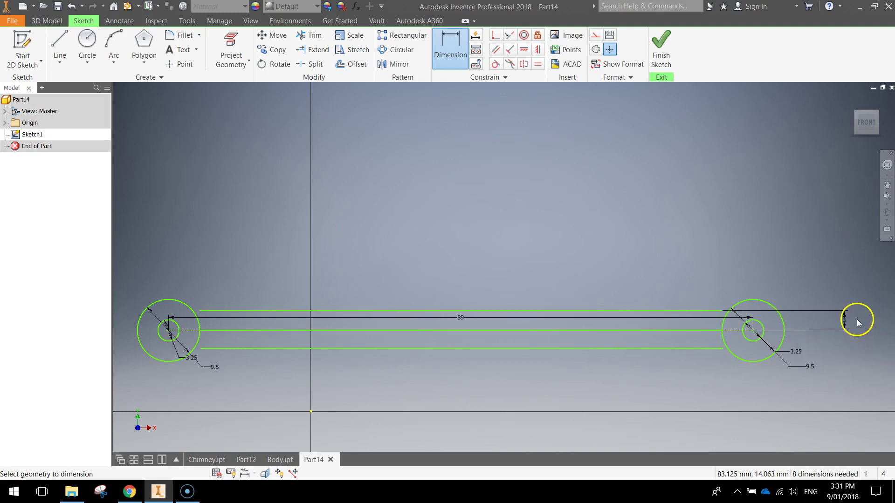
left_click(455, 350)
left_click(458, 332)
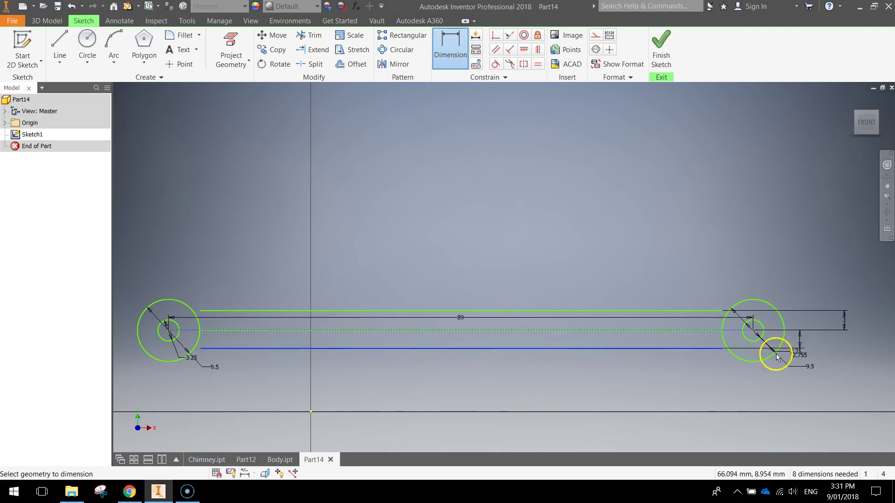
left_click(847, 344)
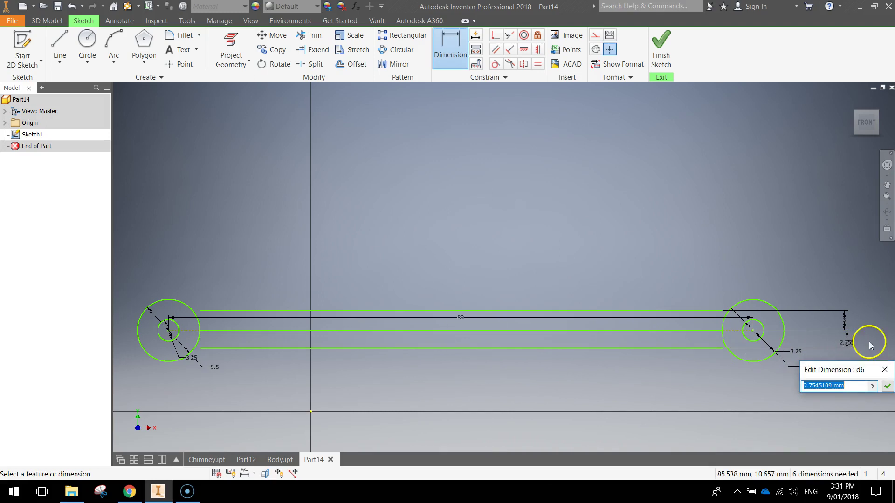
key("Return")
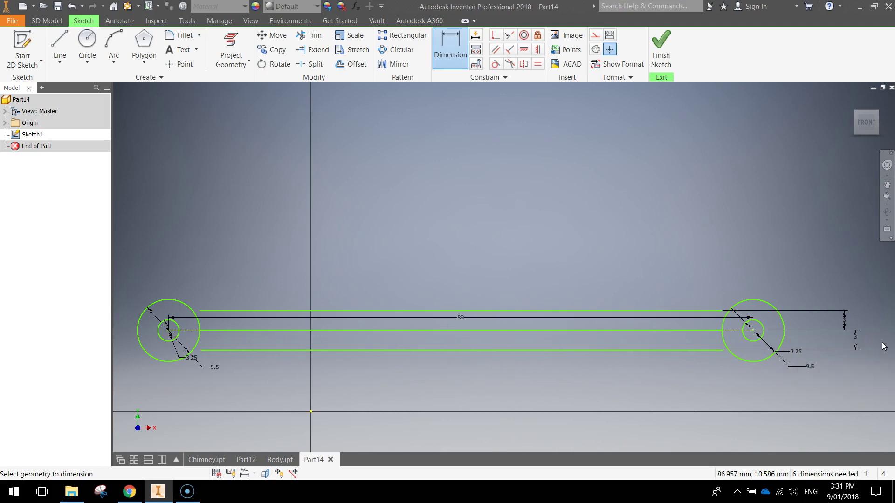
scroll(431, 347, "up", 3)
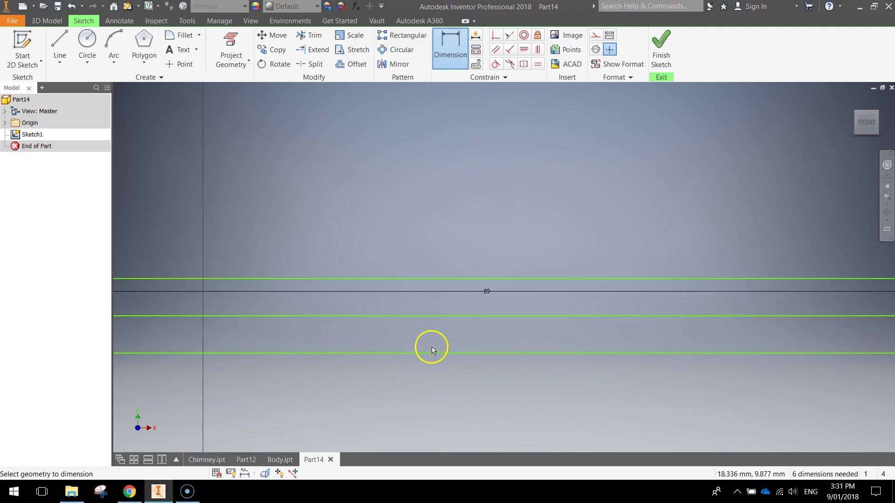
middle_click_drag(317, 329, 602, 338)
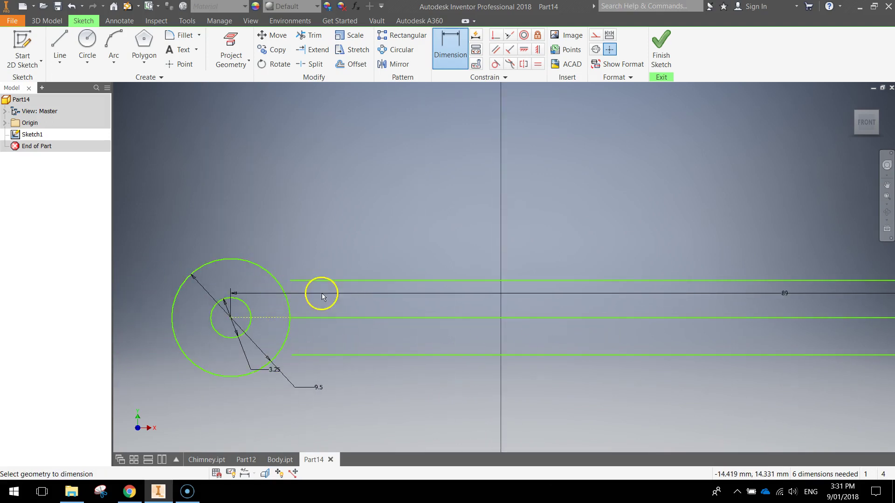
Extend the top and bottom edge lines to the 9.5 mm circles at both ends.
left_click(310, 52)
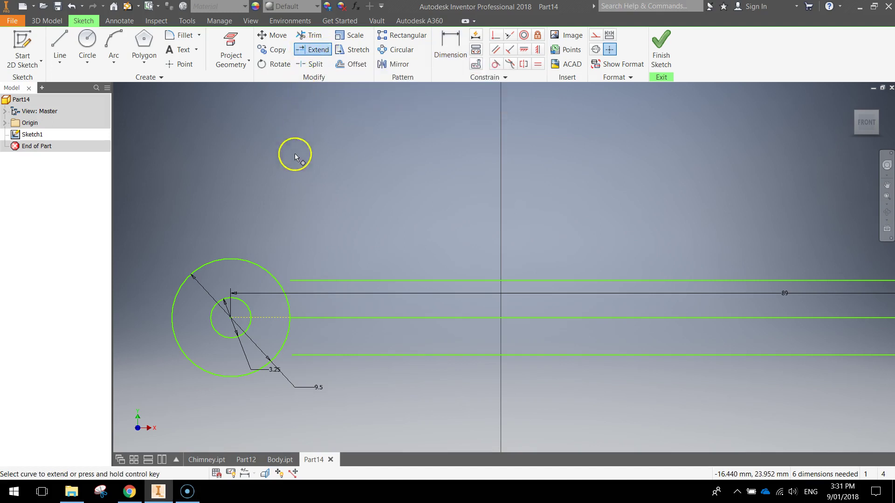
left_click(304, 280)
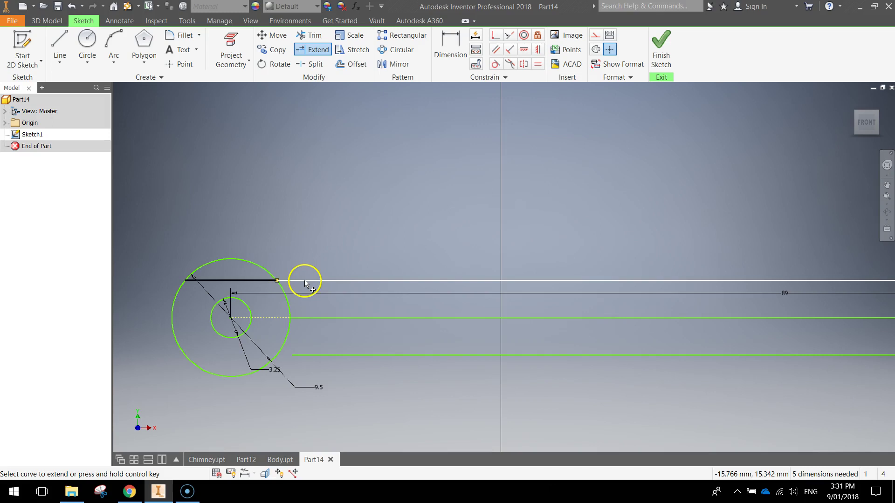
left_click(299, 356)
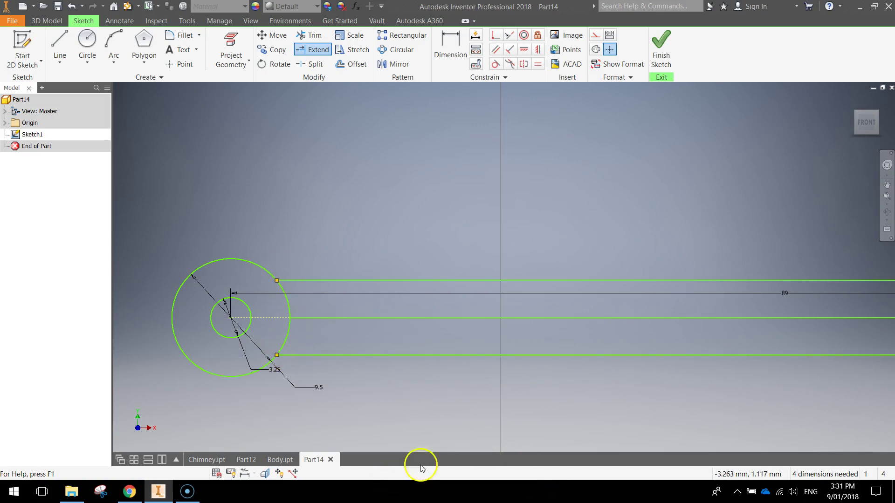
scroll(568, 428, "down", 2)
mouse_move(768, 426)
middle_mouse_down()
mouse_move(776, 406)
mouse_move(429, 406)
middle_mouse_up()
scroll(602, 395, "up", 5)
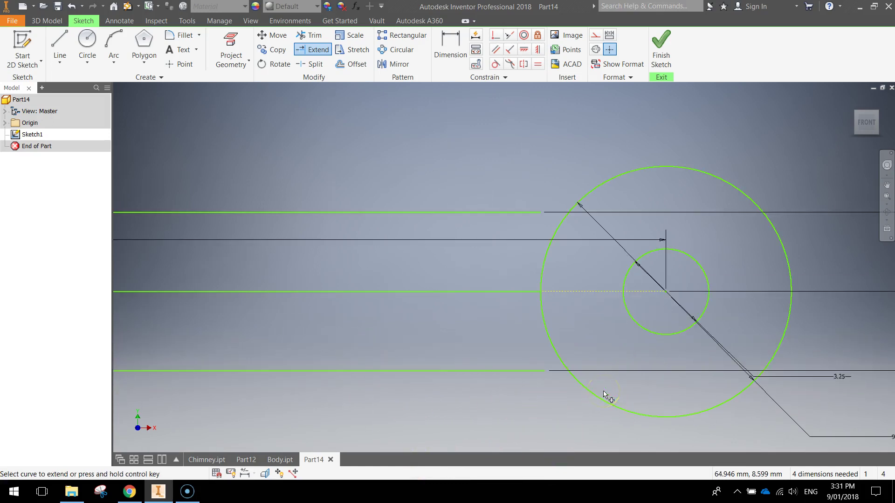
left_click(524, 214)
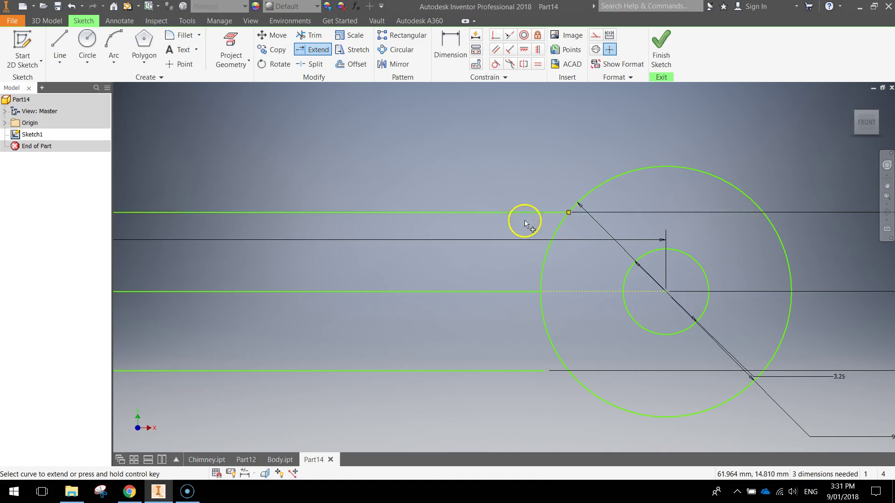
left_click(534, 372)
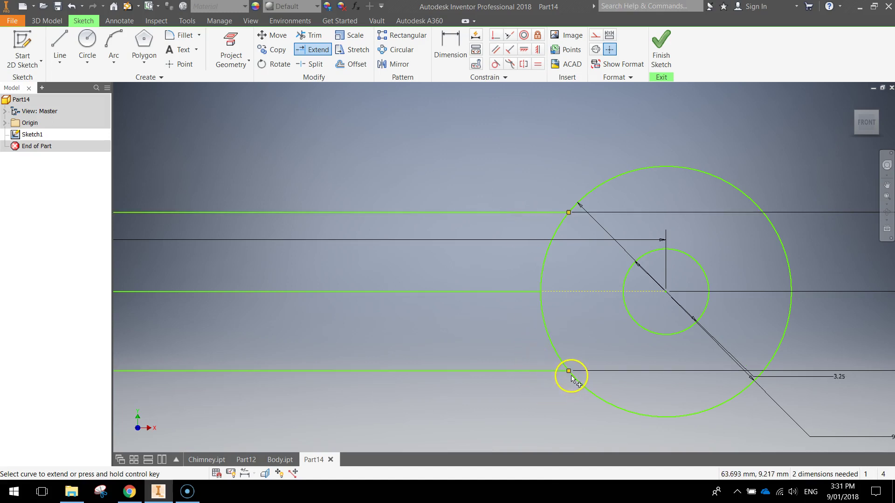
scroll(566, 321, "up", 7)
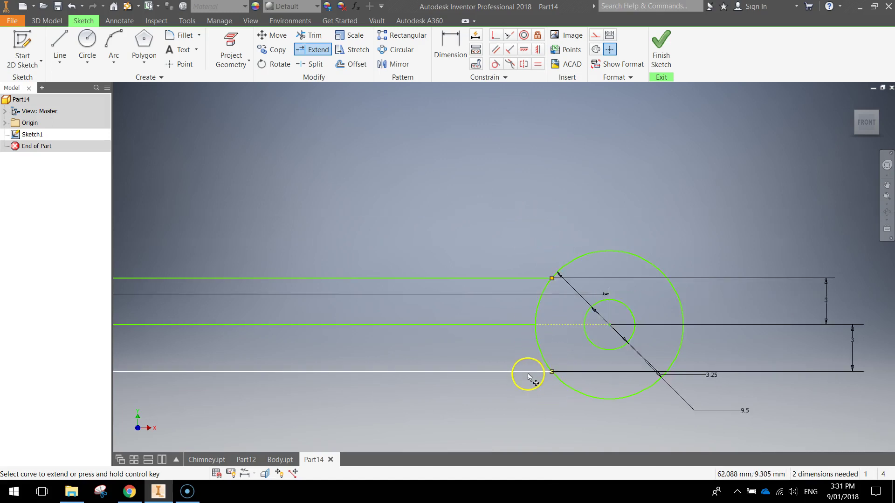
mouse_move(448, 407)
middle_mouse_down()
mouse_move(583, 410)
mouse_move(583, 393)
mouse_move(607, 377)
middle_mouse_up()
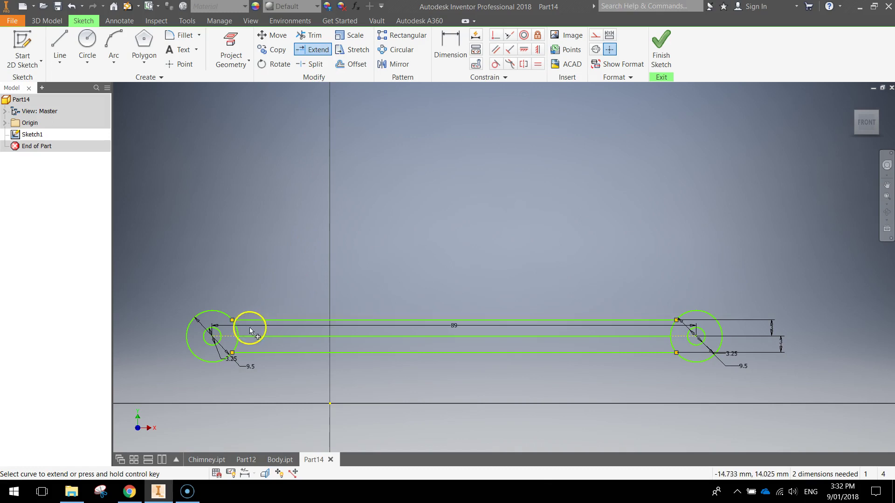
left_click(309, 36)
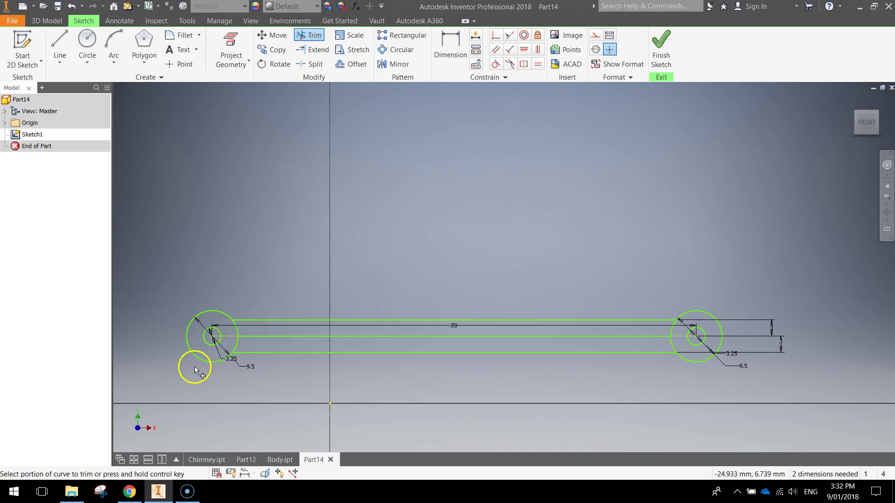
Trim the inner arcs of the left and right 9.5 mm circles inside the arm.
scroll(195, 367, "down", 5)
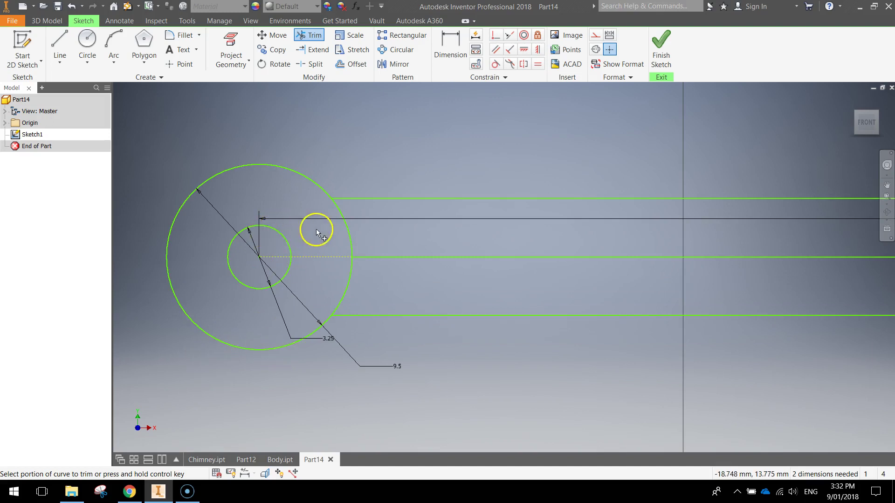
left_click(342, 218)
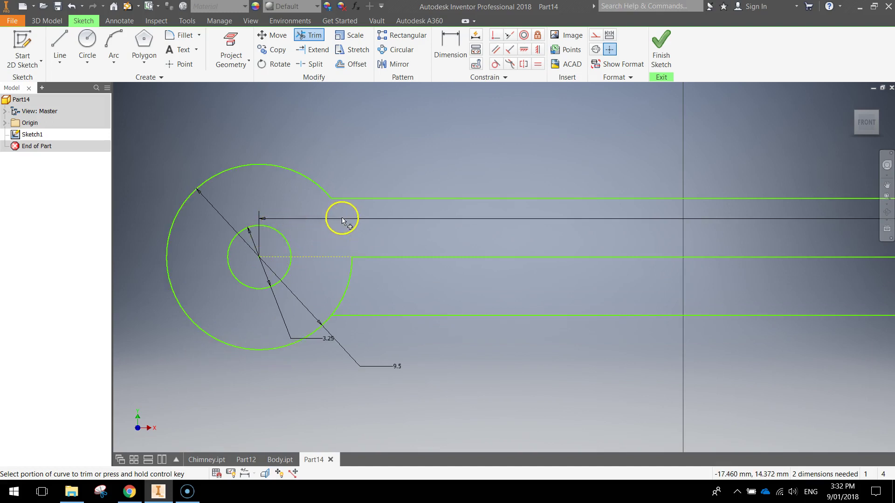
left_click(346, 283)
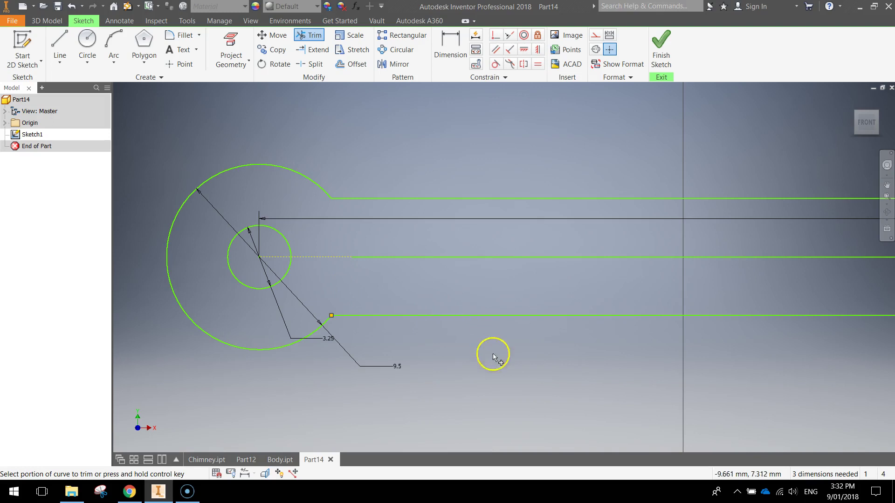
scroll(593, 394, "up", 4)
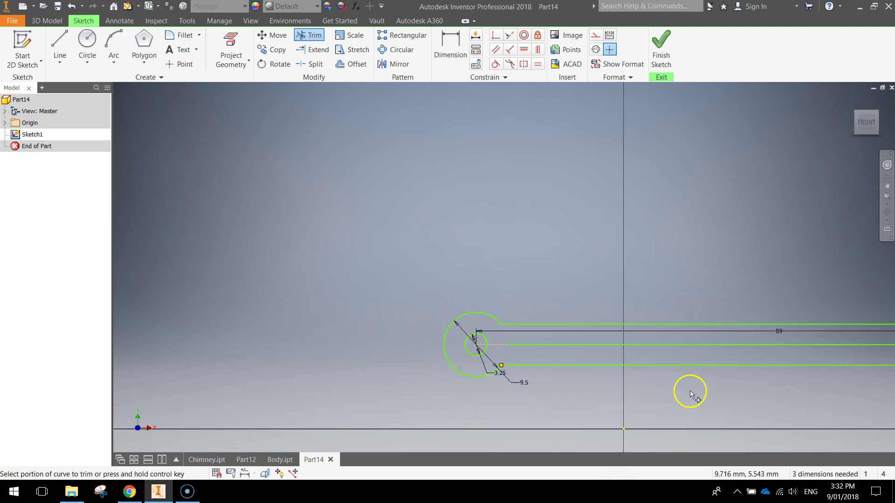
middle_click_drag(692, 392, 290, 378)
scroll(620, 339, "down", 5)
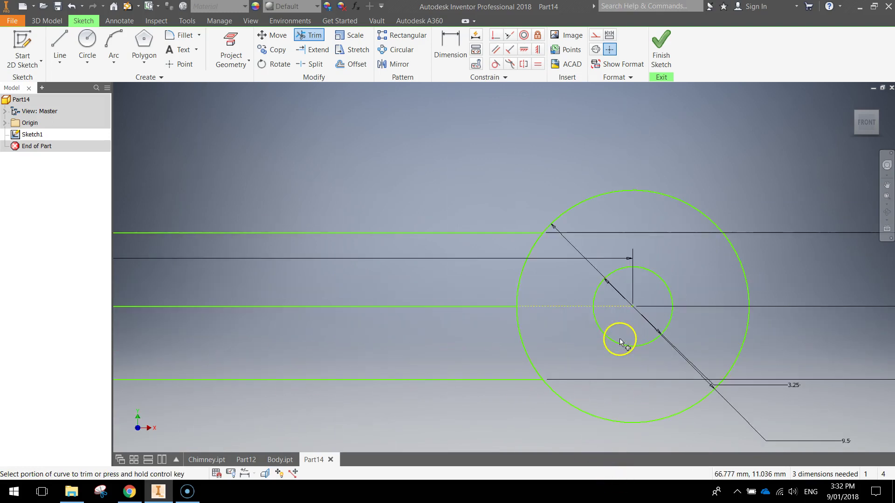
left_click(526, 260)
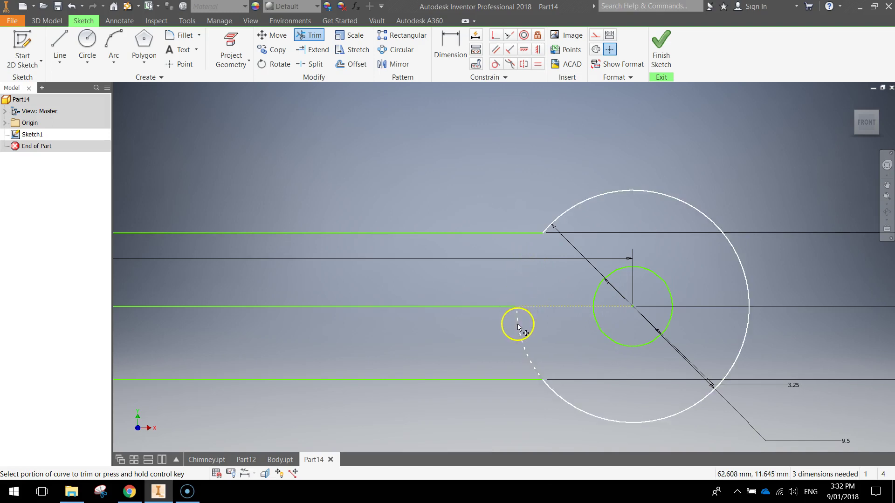
Trim away the leftover centre line running between the end circles.
scroll(393, 336, "up", 4)
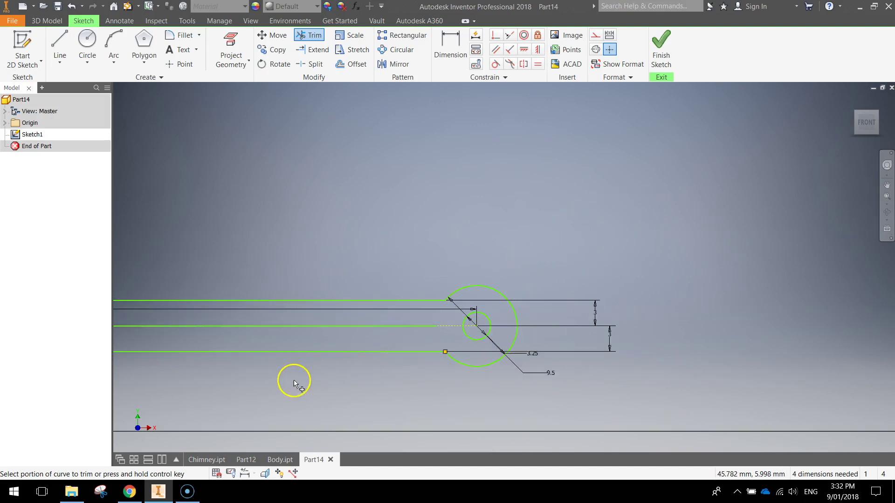
middle_click_drag(294, 378, 606, 375)
scroll(605, 376, "up", 2)
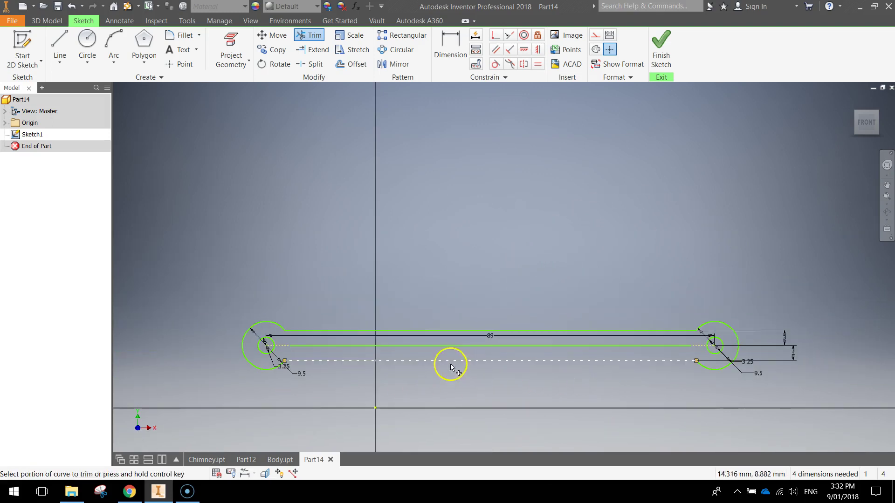
left_click(416, 347)
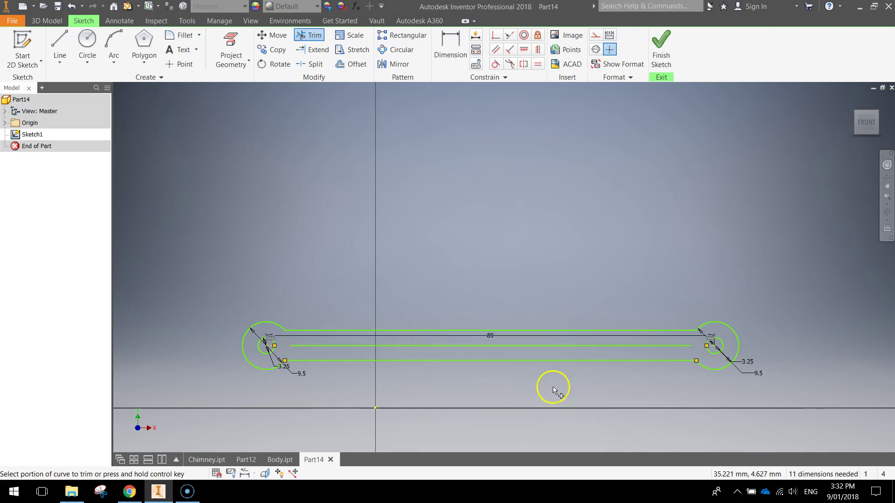
left_click(528, 346)
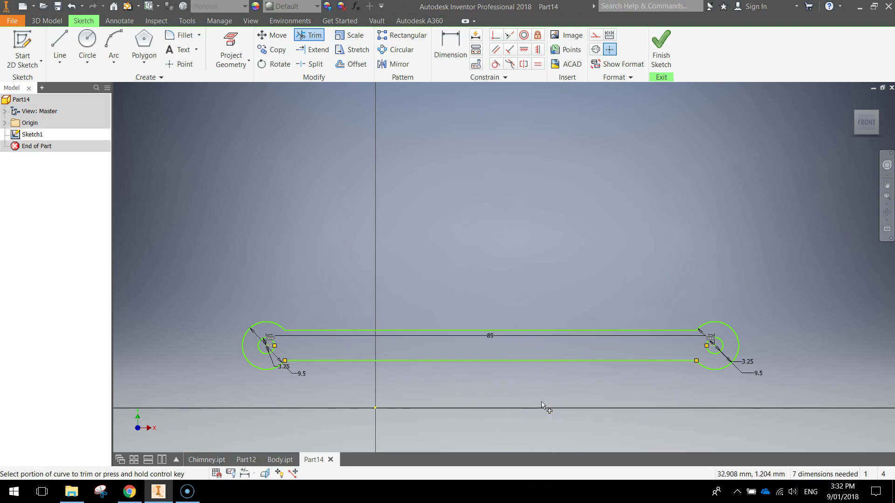
mouse_move(542, 405)
left_mouse_down()
mouse_move(613, 368)
mouse_move(539, 369)
left_mouse_up()
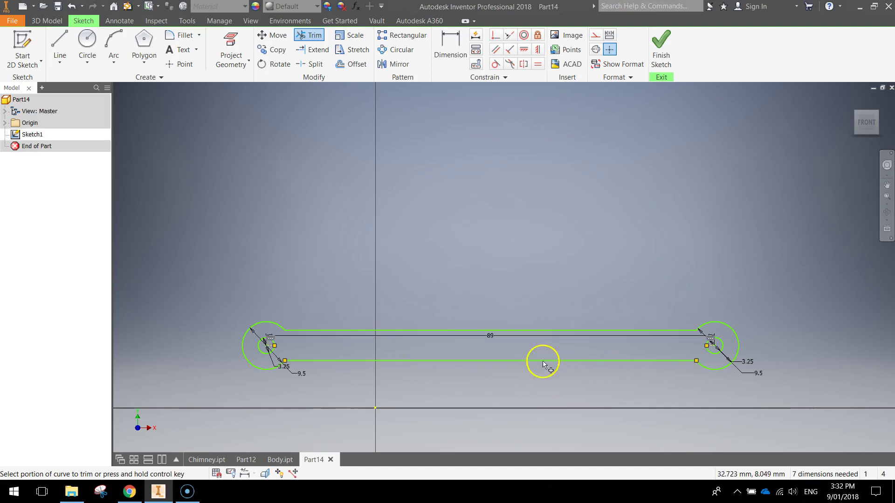
Finish the sketch and extrude the arm profile 3 mm as Extrusion1.
left_click(662, 47)
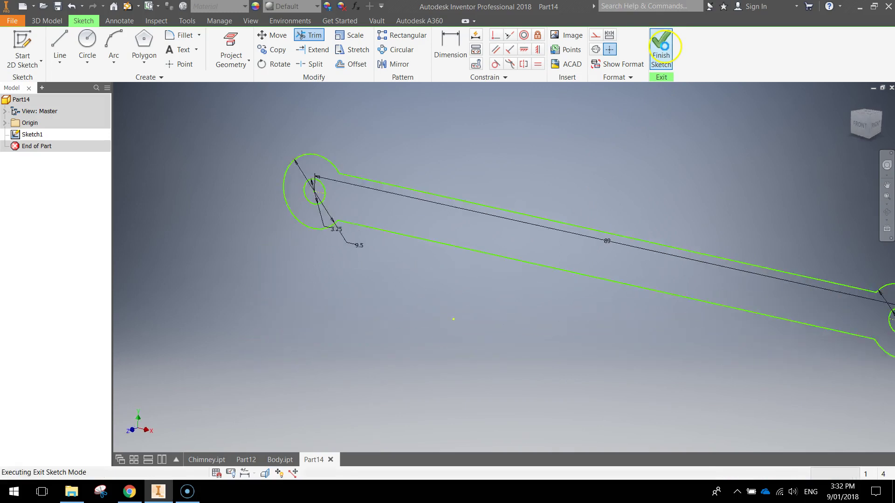
left_click_drag(535, 247, 511, 255)
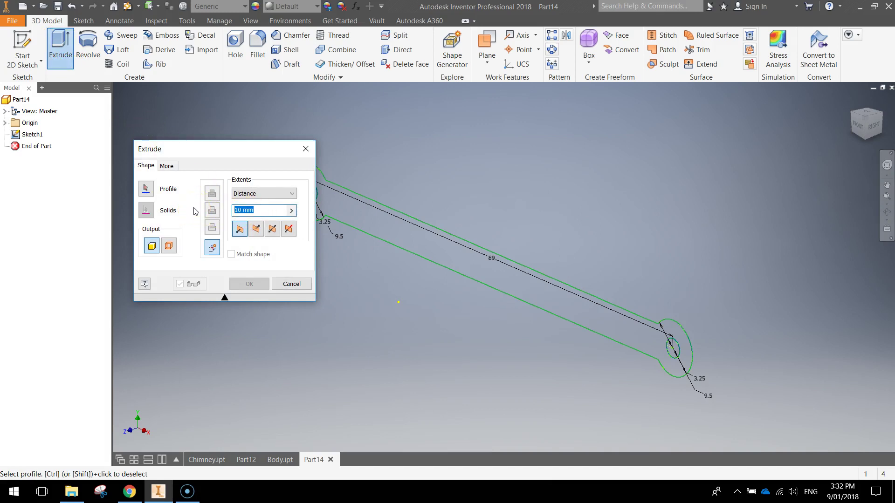
left_click(446, 247)
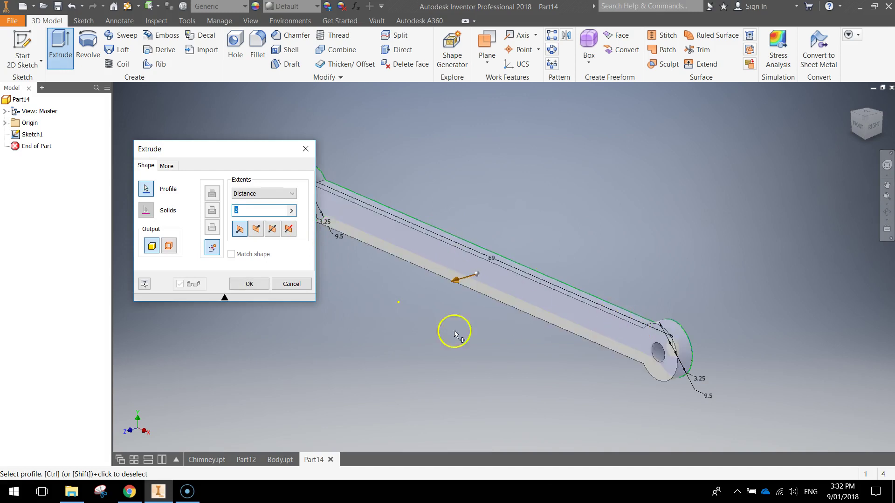
left_click(248, 284)
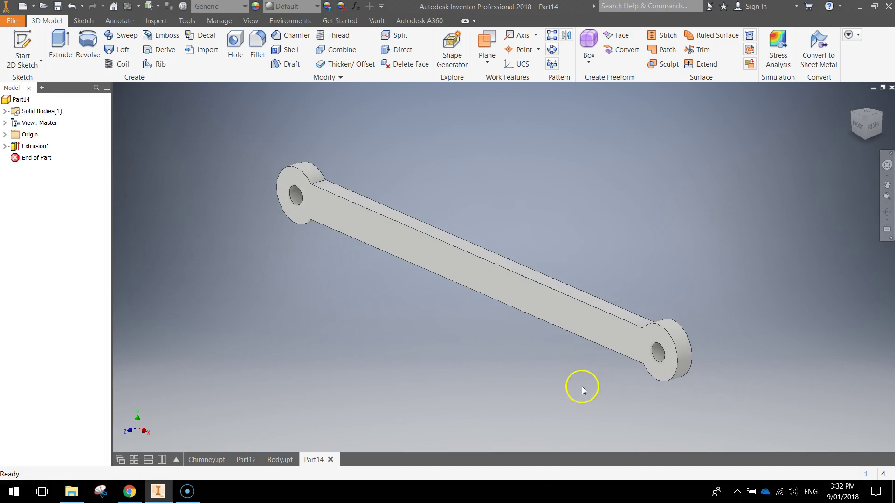
Search appearances for 'wood' and apply White Oak - Natural Medium Gloss to the arm.
middle_click_drag(582, 389, 637, 380)
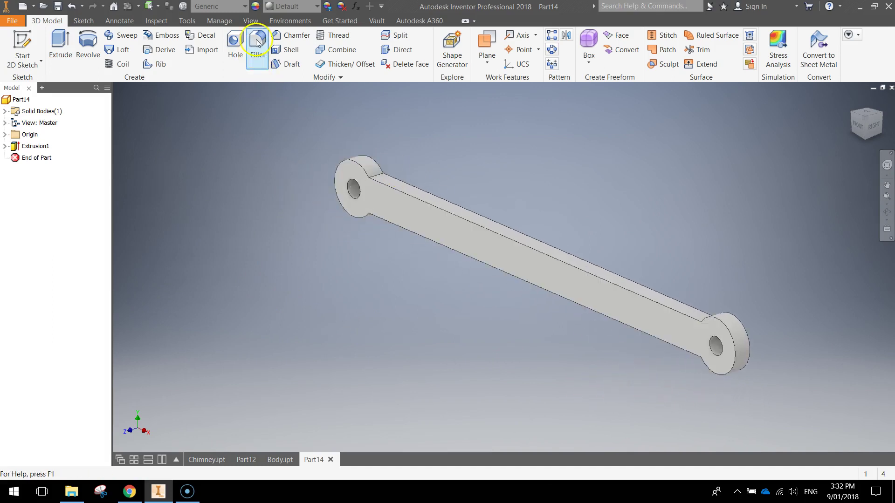
left_click(255, 8)
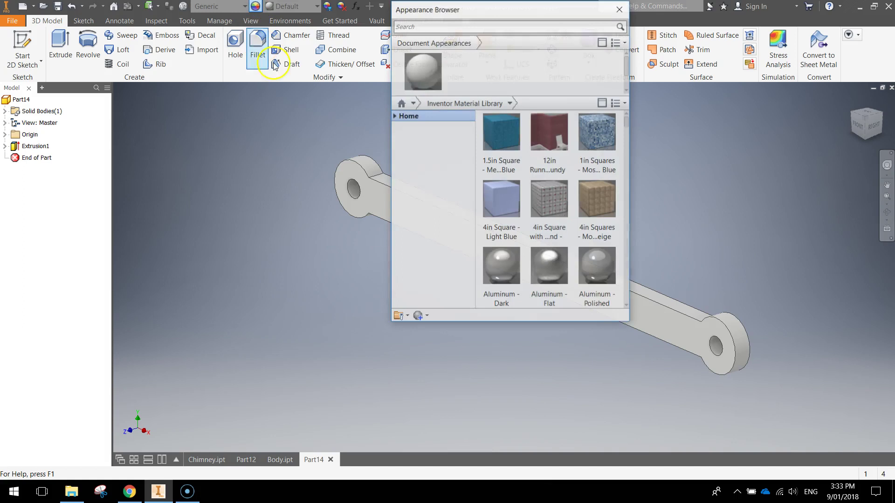
left_click_drag(450, 9, 56, 136)
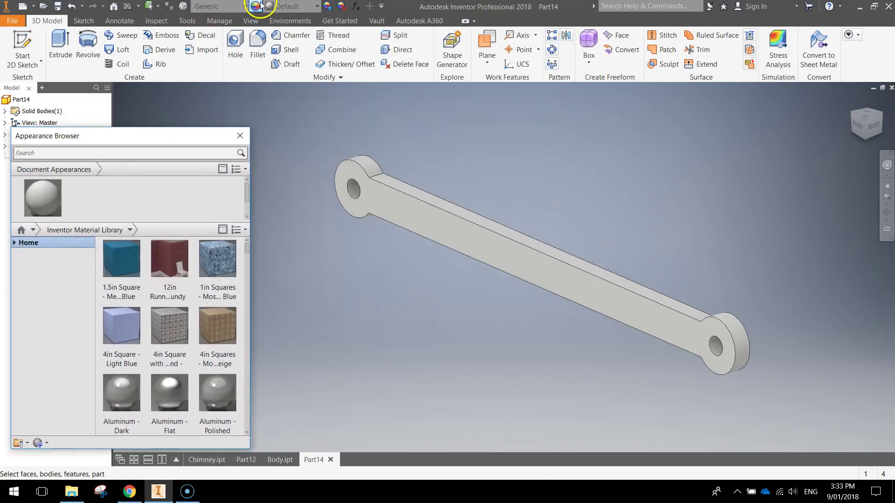
left_click_drag(180, 131, 201, 94)
left_click(129, 116)
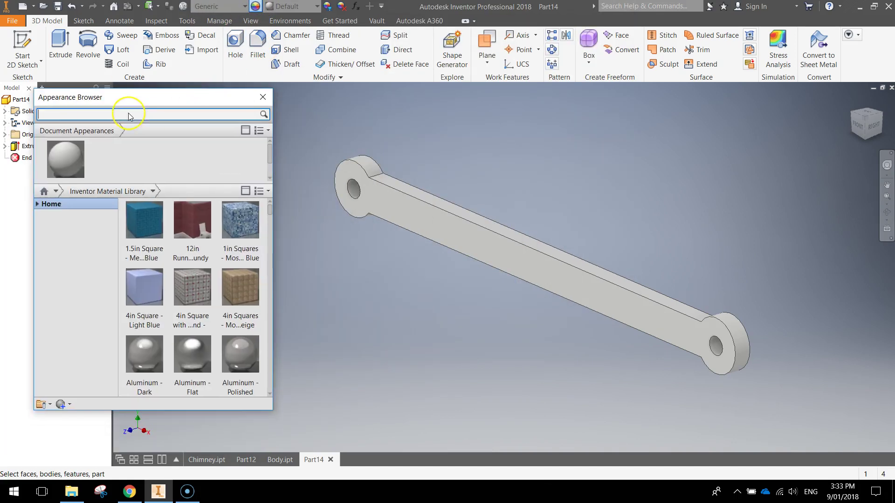
type("wood")
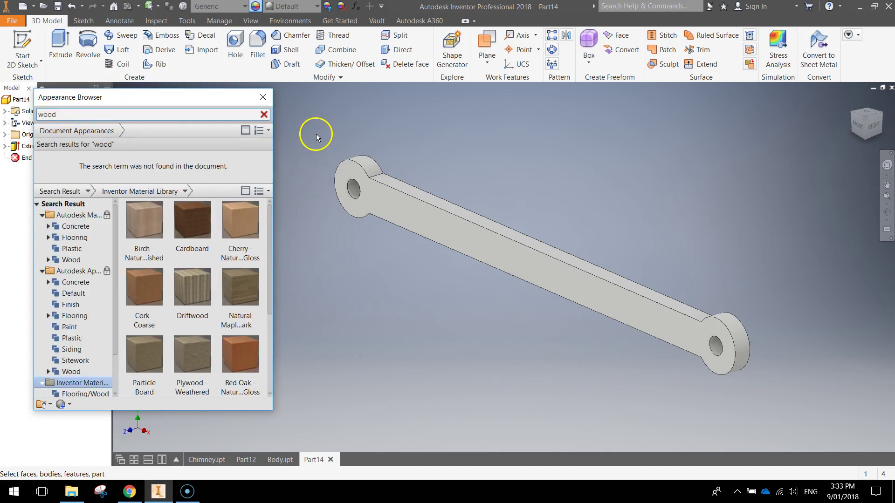
left_click_drag(316, 130, 773, 404)
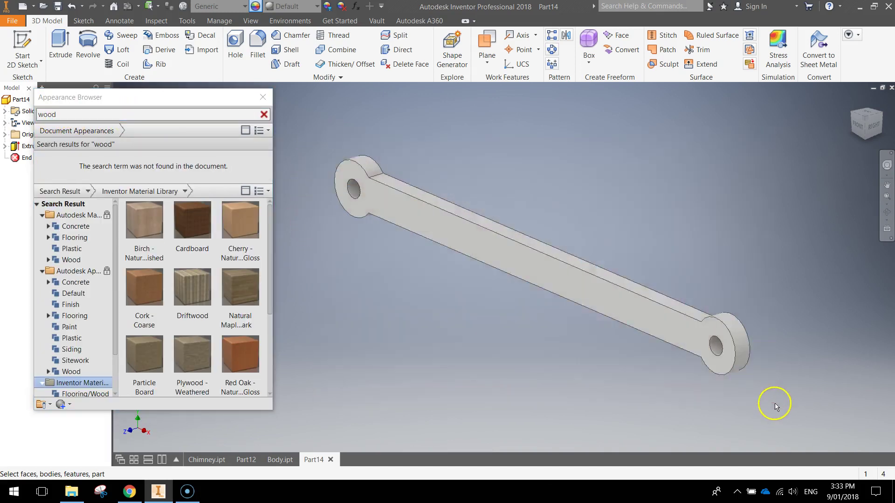
left_click_drag(270, 222, 276, 327)
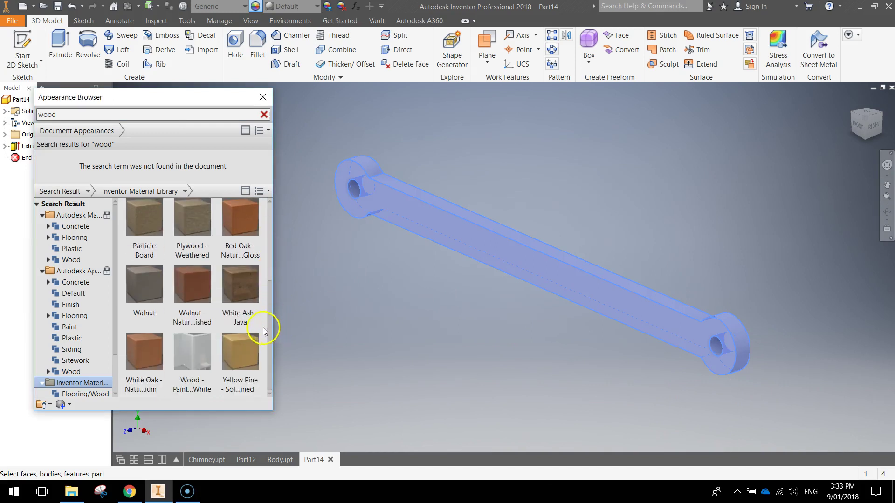
left_click(133, 391)
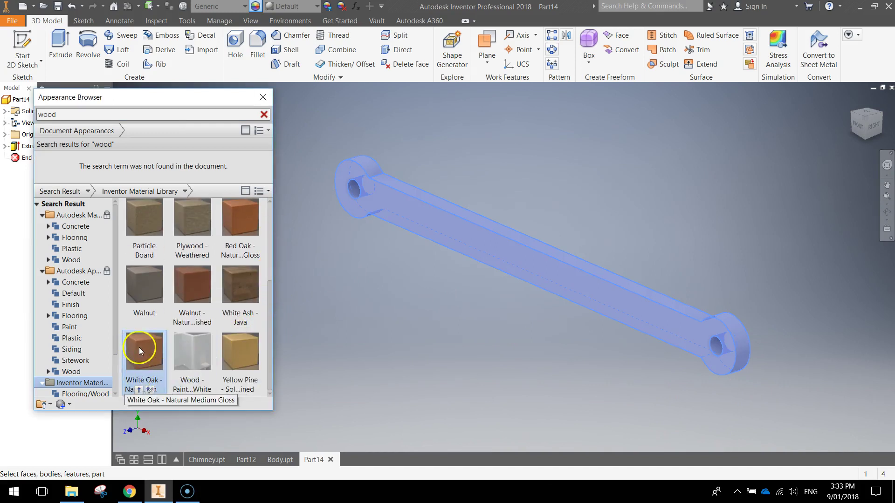
left_click(140, 392)
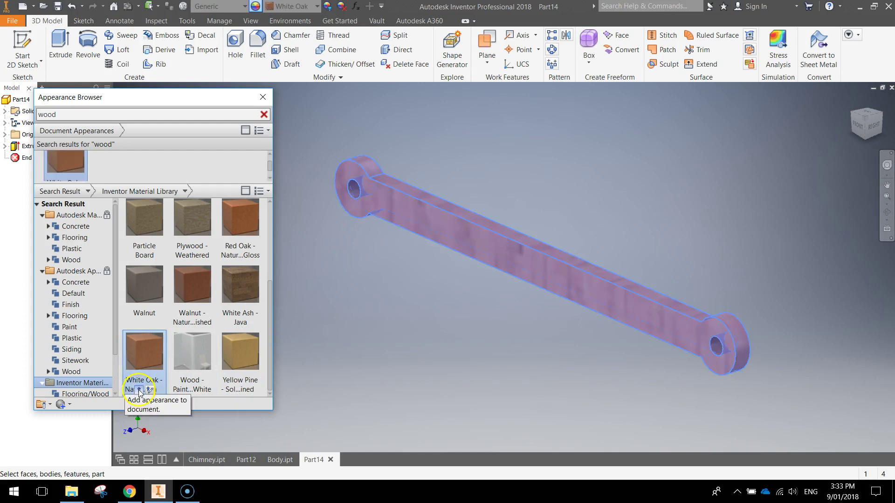
left_click(263, 97)
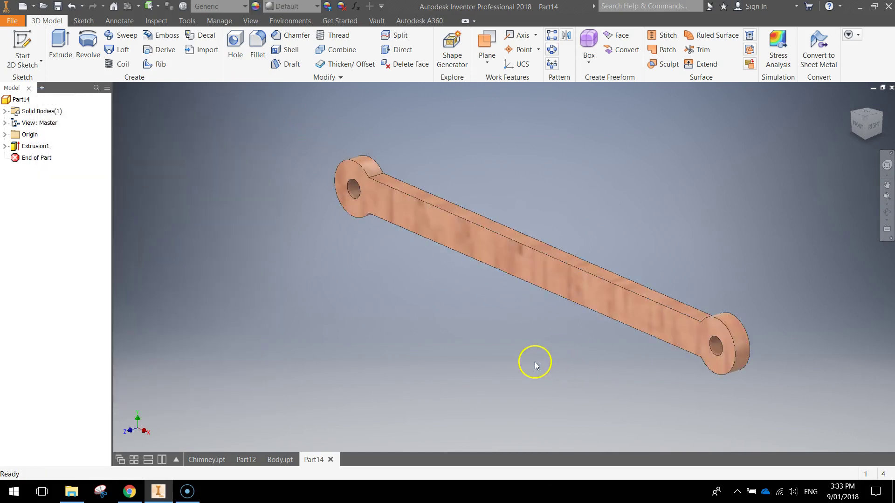